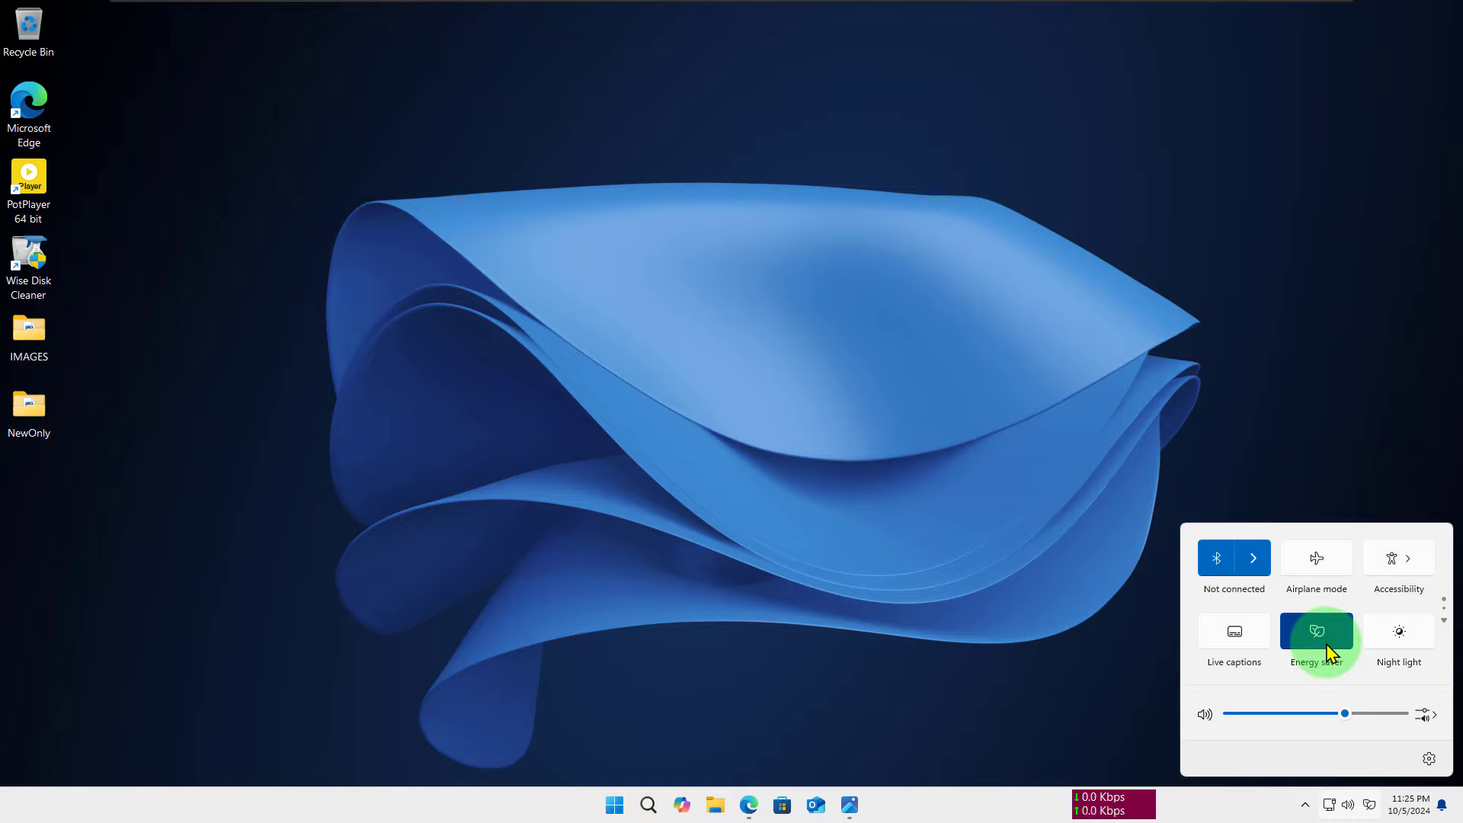
# Open the Downloads folder in File Explorer and view the context menu of the WDCFree_11.1.6.832 application
pyautogui.click(917, 431)
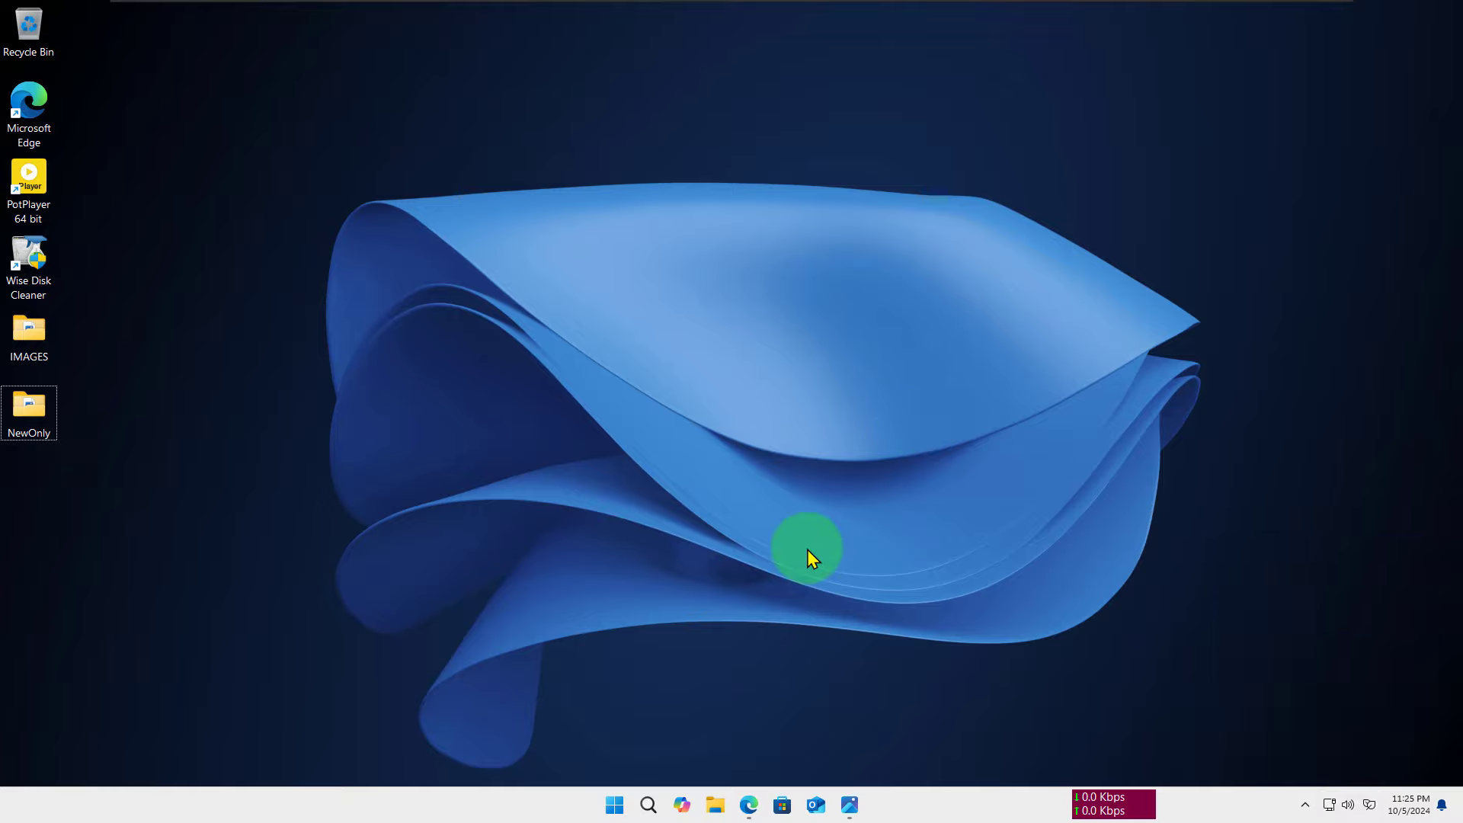
pyautogui.press('super+e')
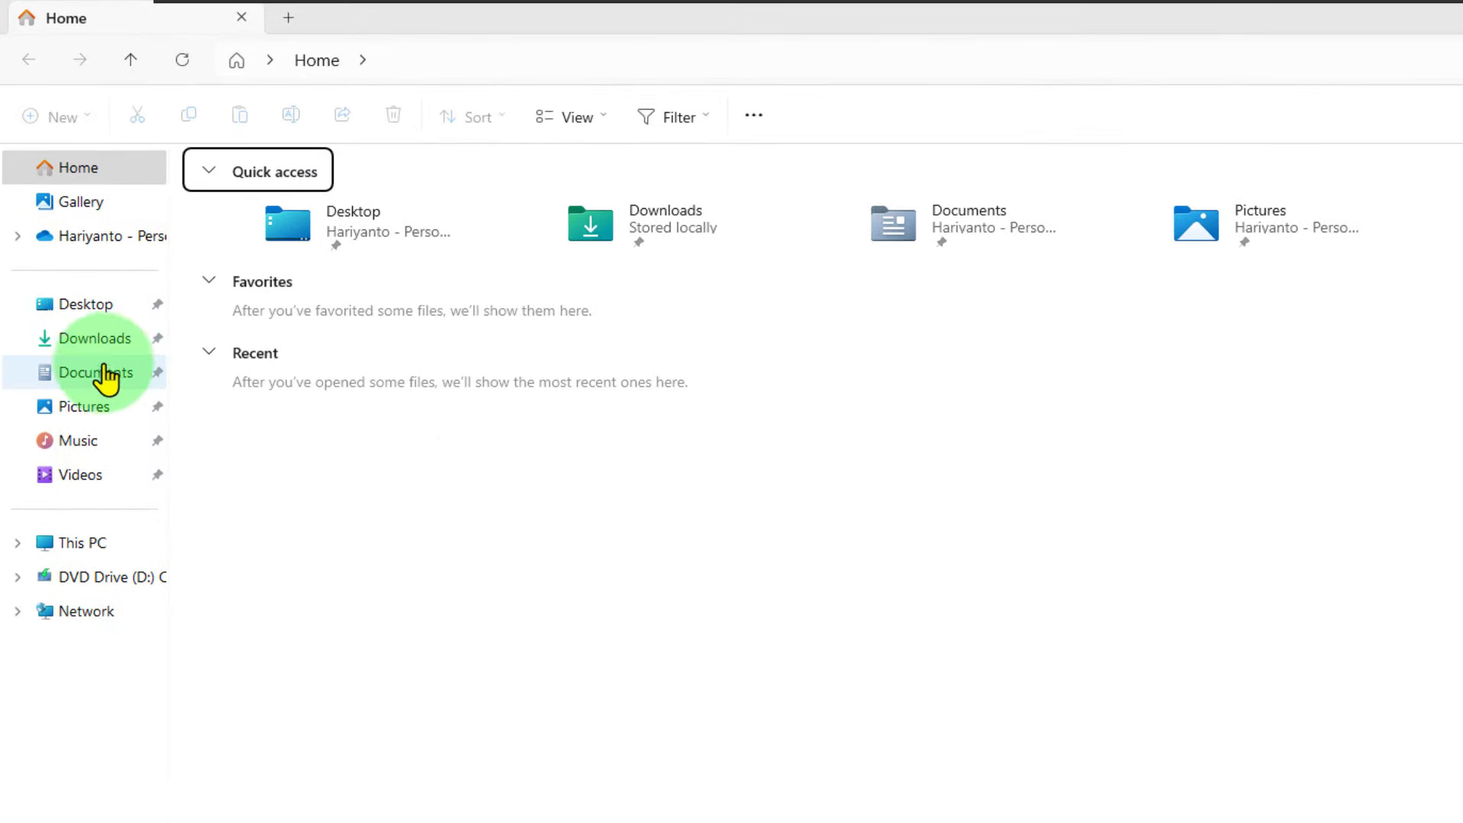
pyautogui.click(99, 342)
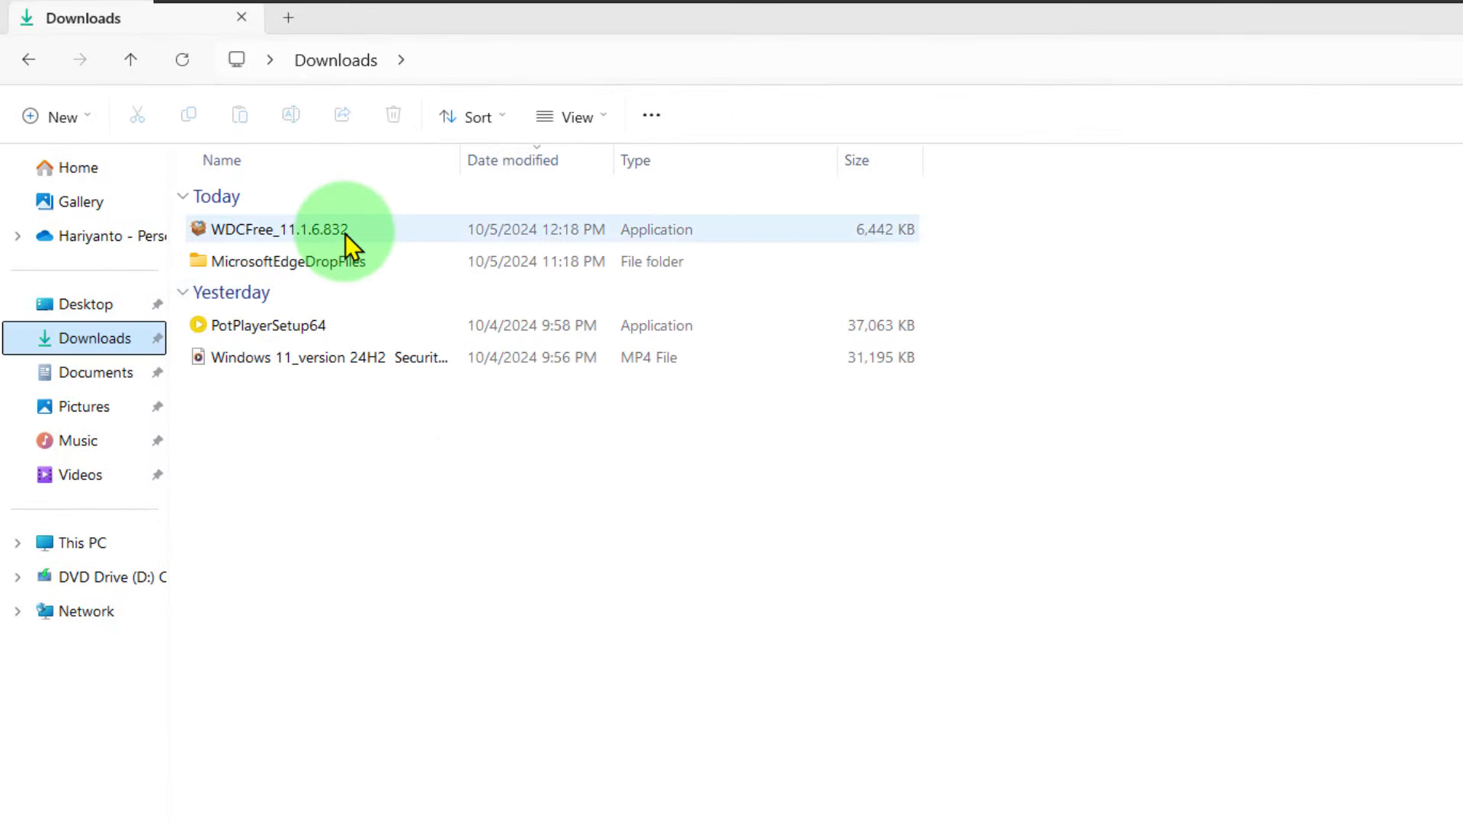
pyautogui.click(345, 235)
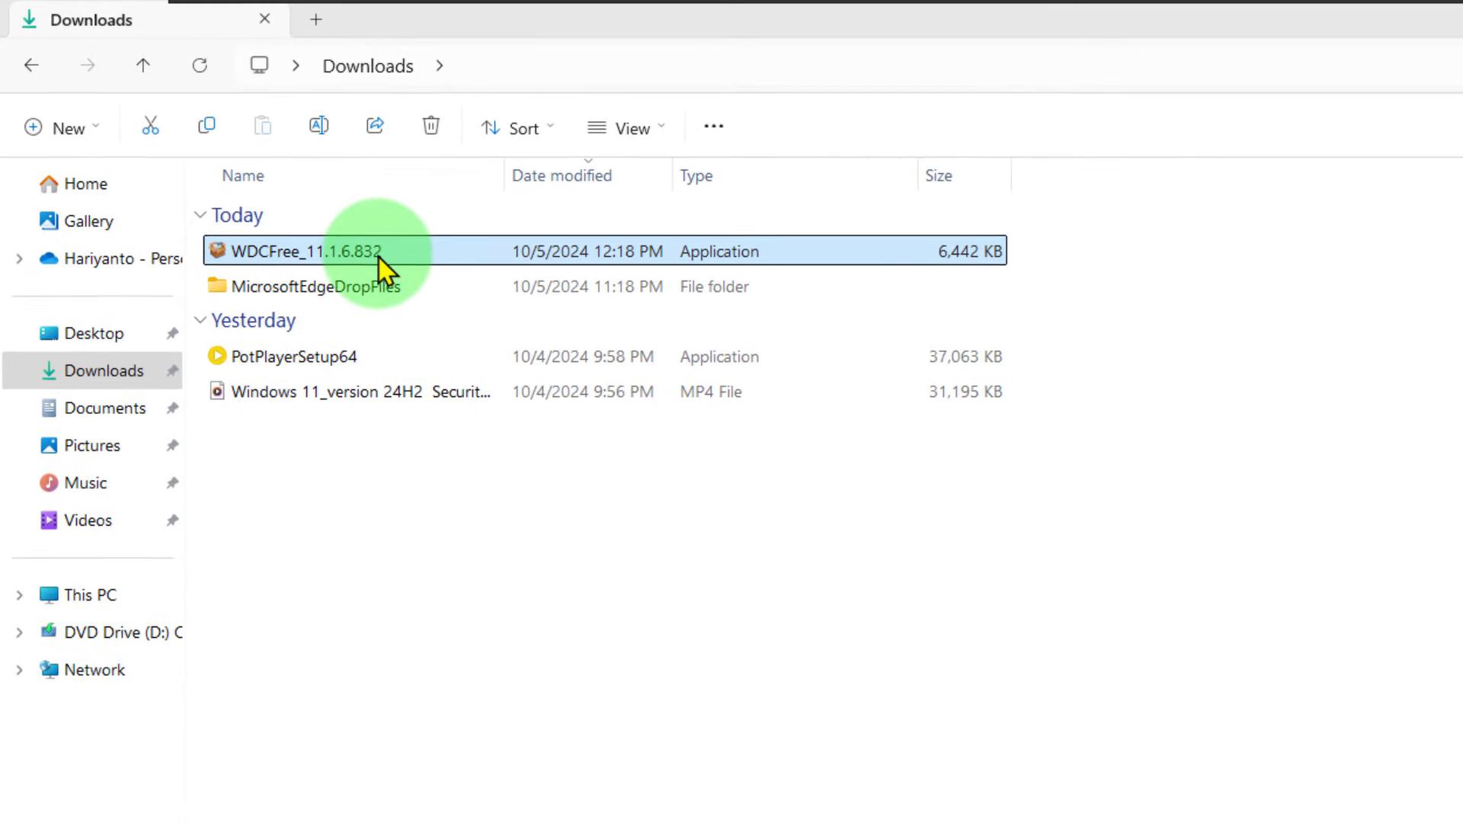
pyautogui.rightClick(345, 235)
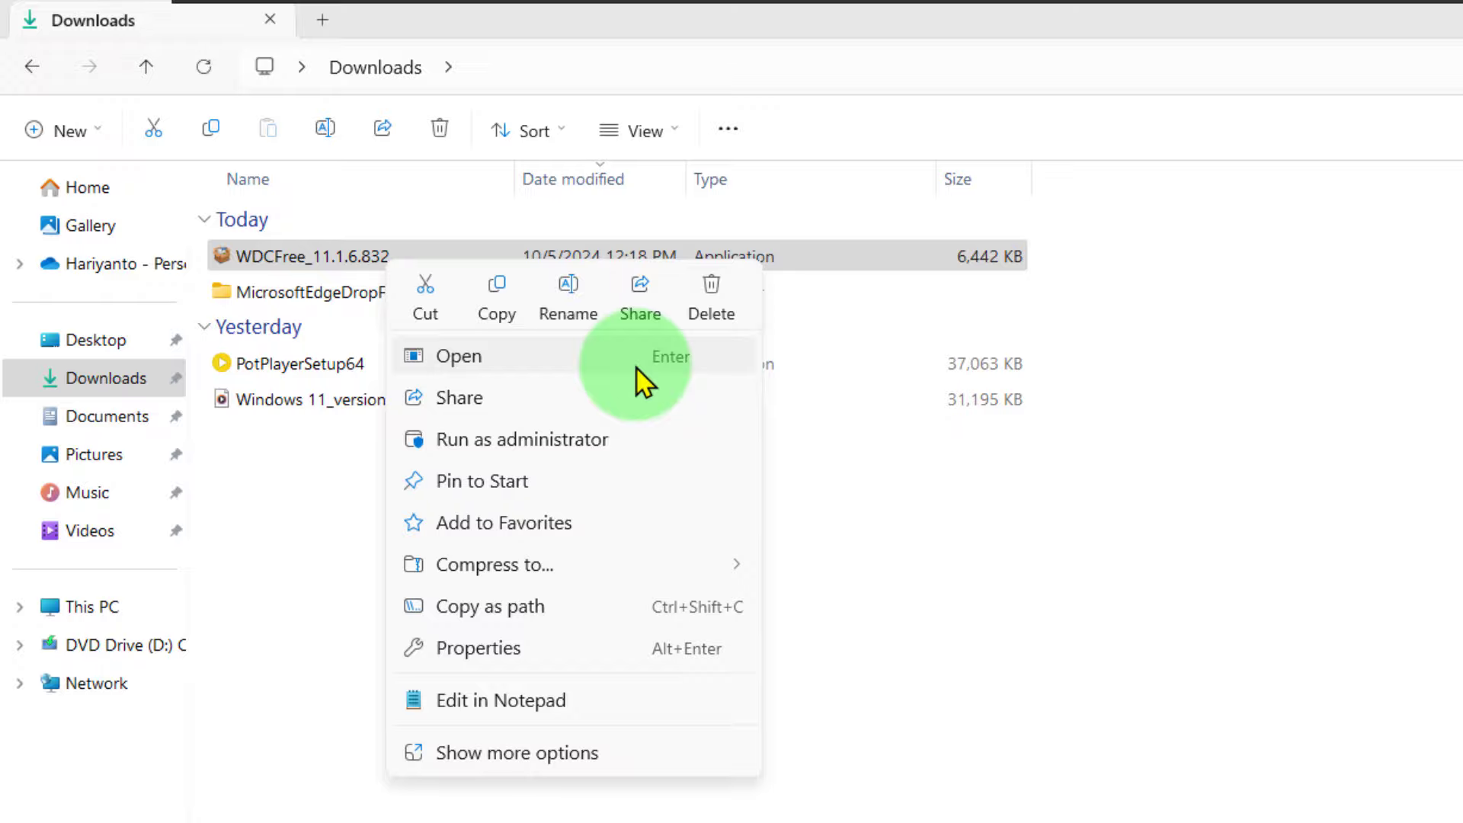
pyautogui.click(1063, 722)
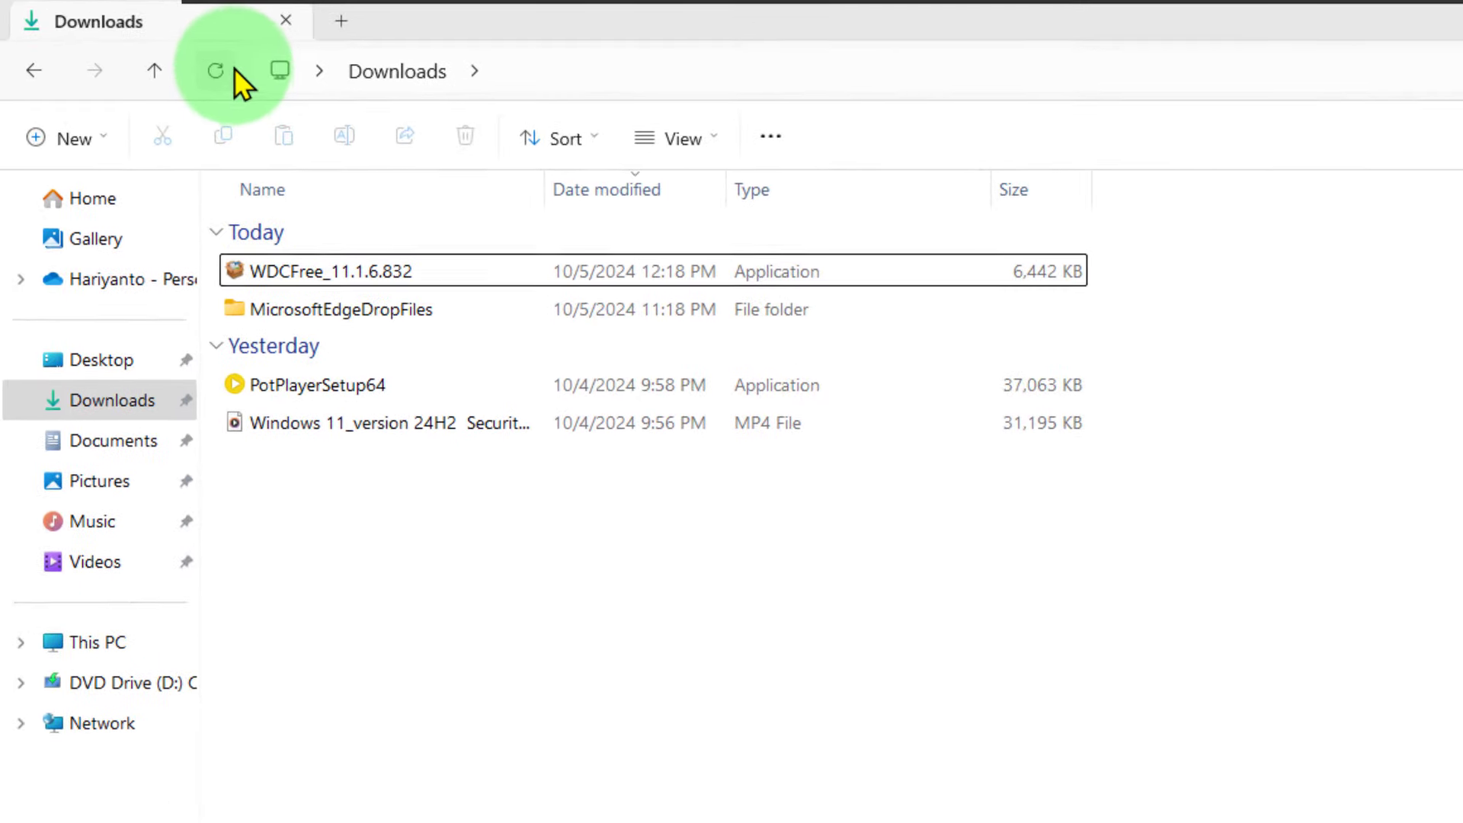
# Open the Downloads folder in a second File Explorer tab, switch between both tabs, and close the second one
pyautogui.click(347, 22)
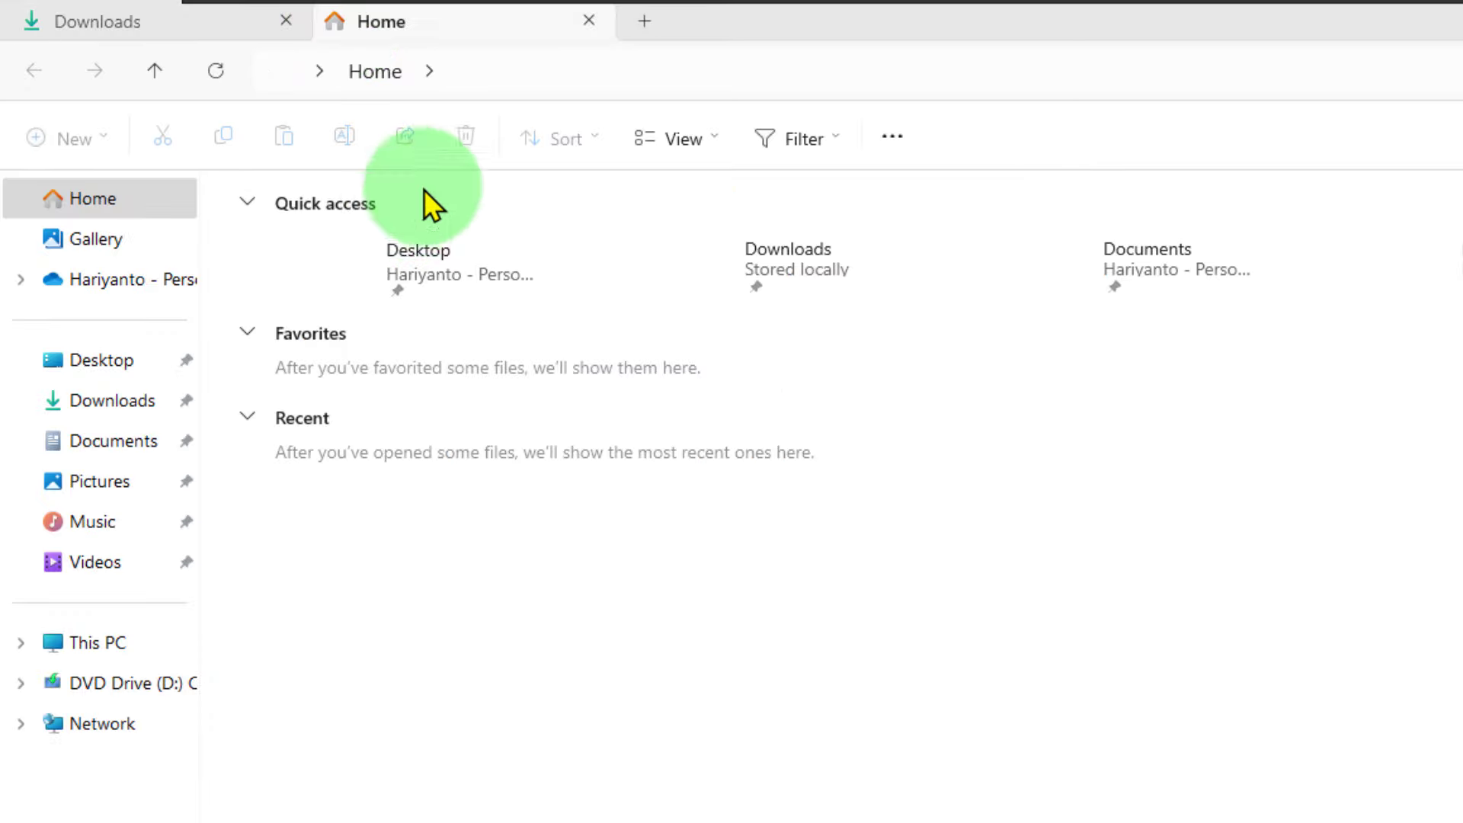
pyautogui.click(96, 404)
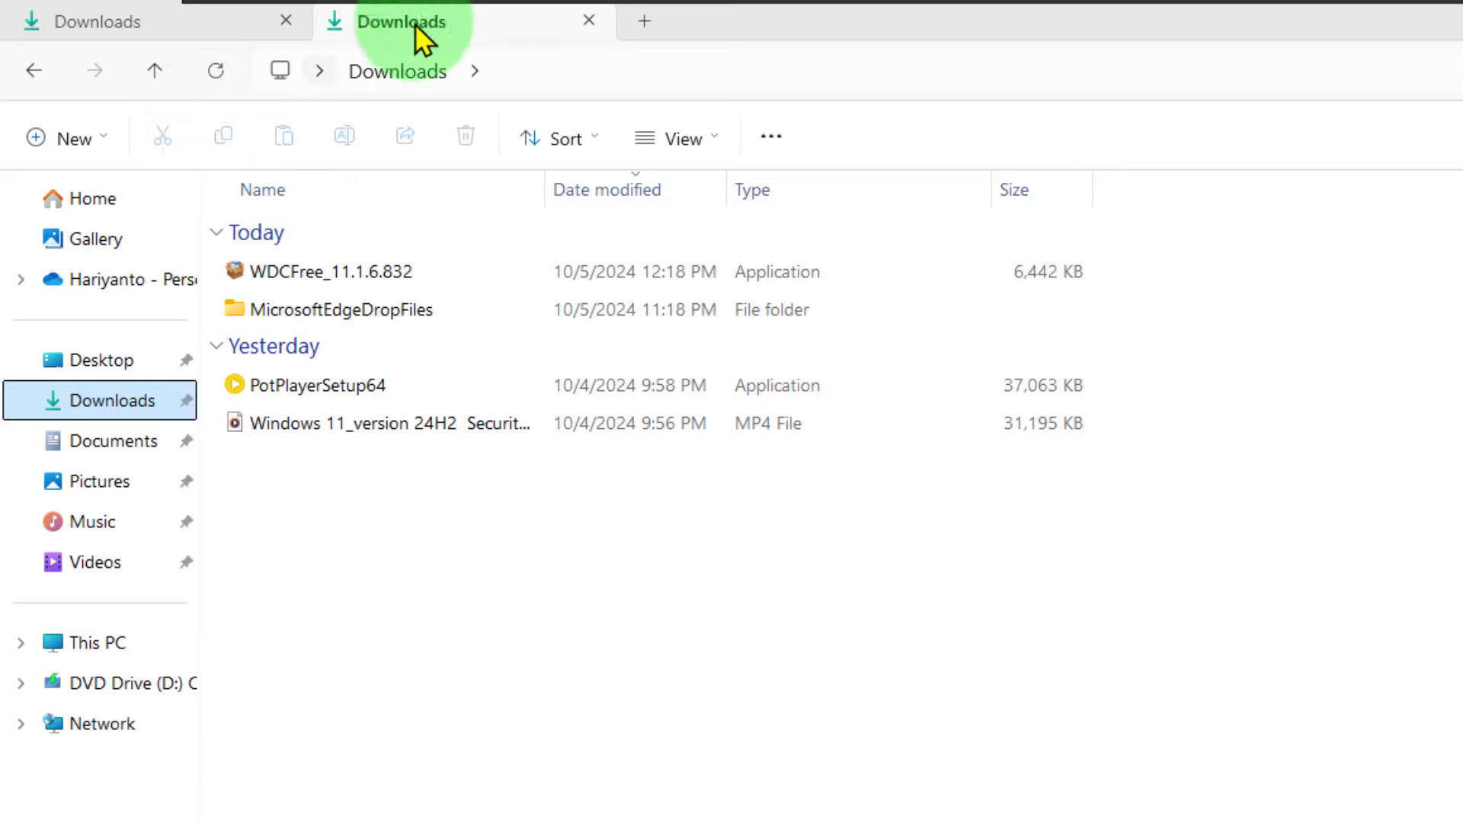
pyautogui.click(210, 28)
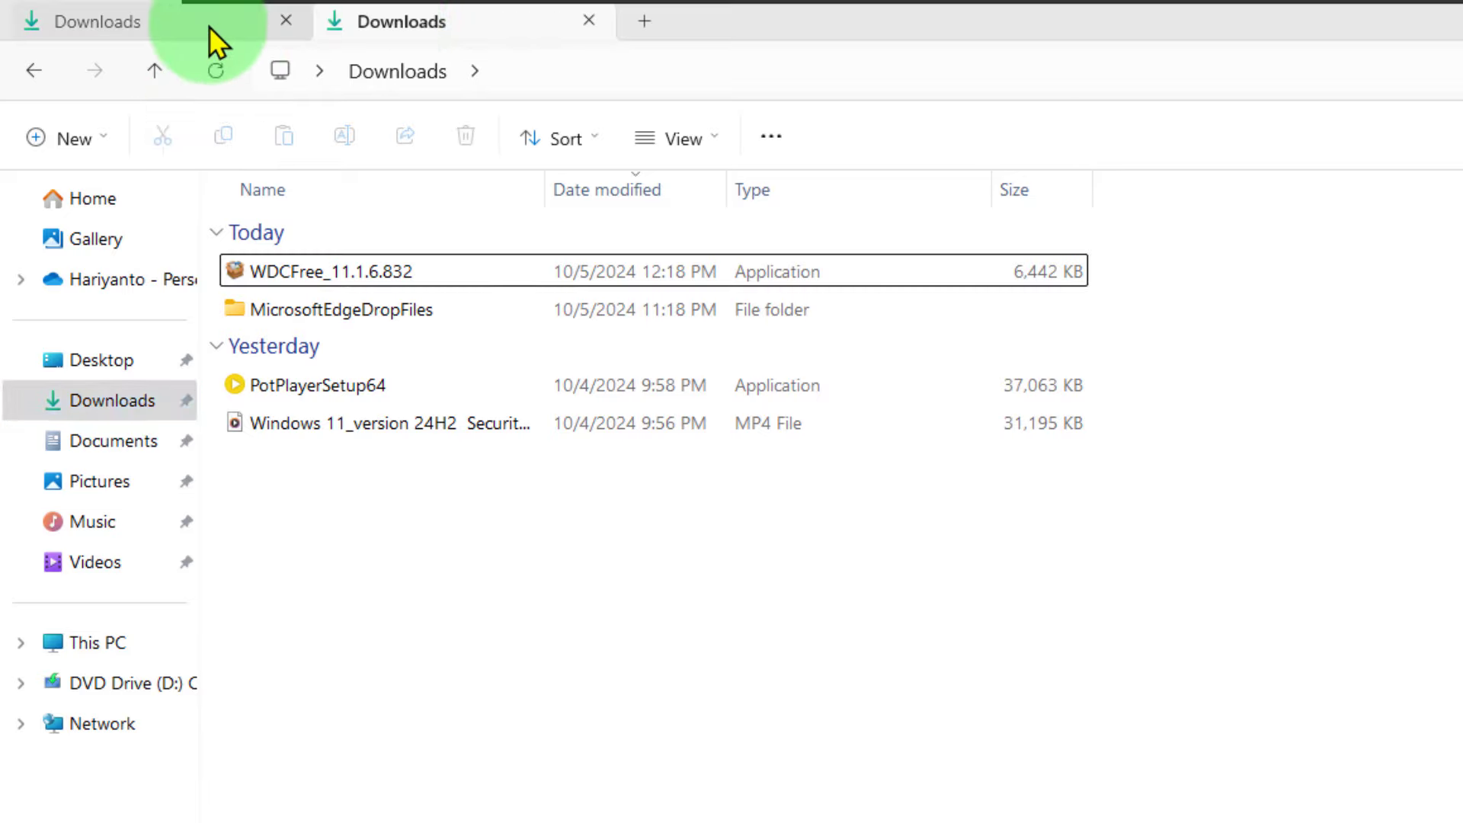
pyautogui.click(489, 25)
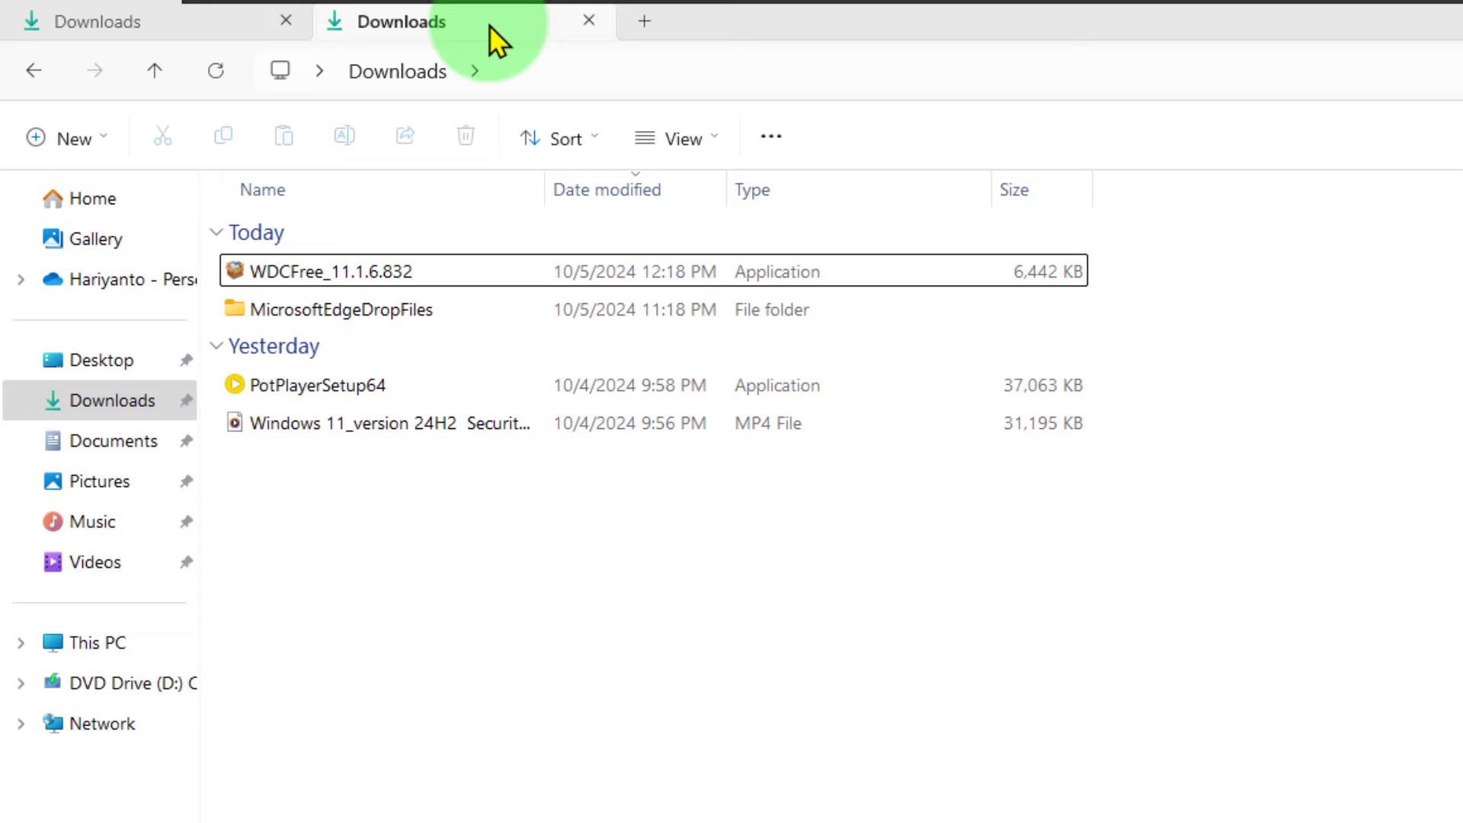
pyautogui.click(593, 21)
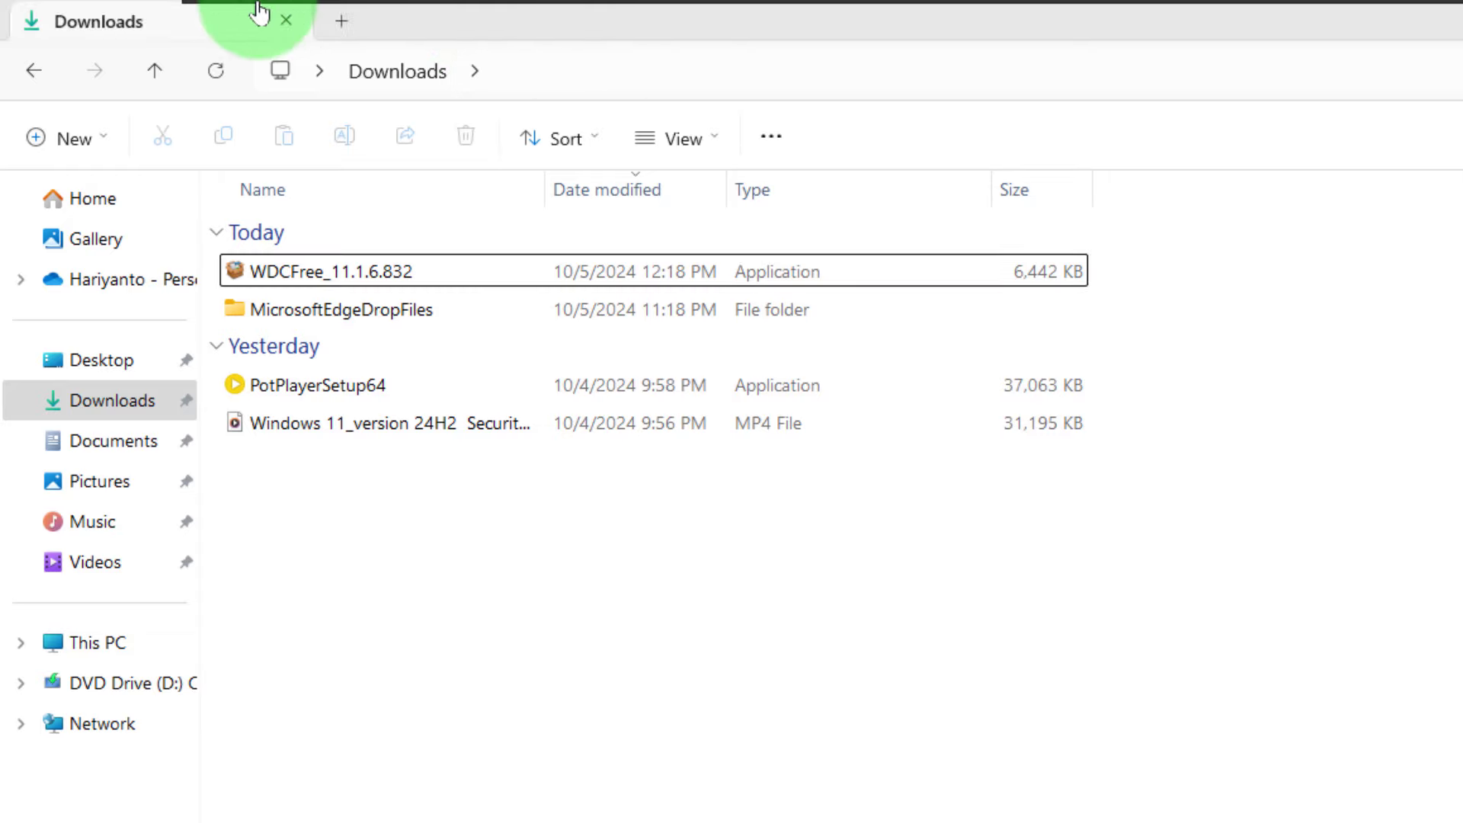
# Duplicate the Downloads tab and compress the WDCFree_11.1.6.832 application to a ZIP file in the duplicate
pyautogui.rightClick(224, 22)
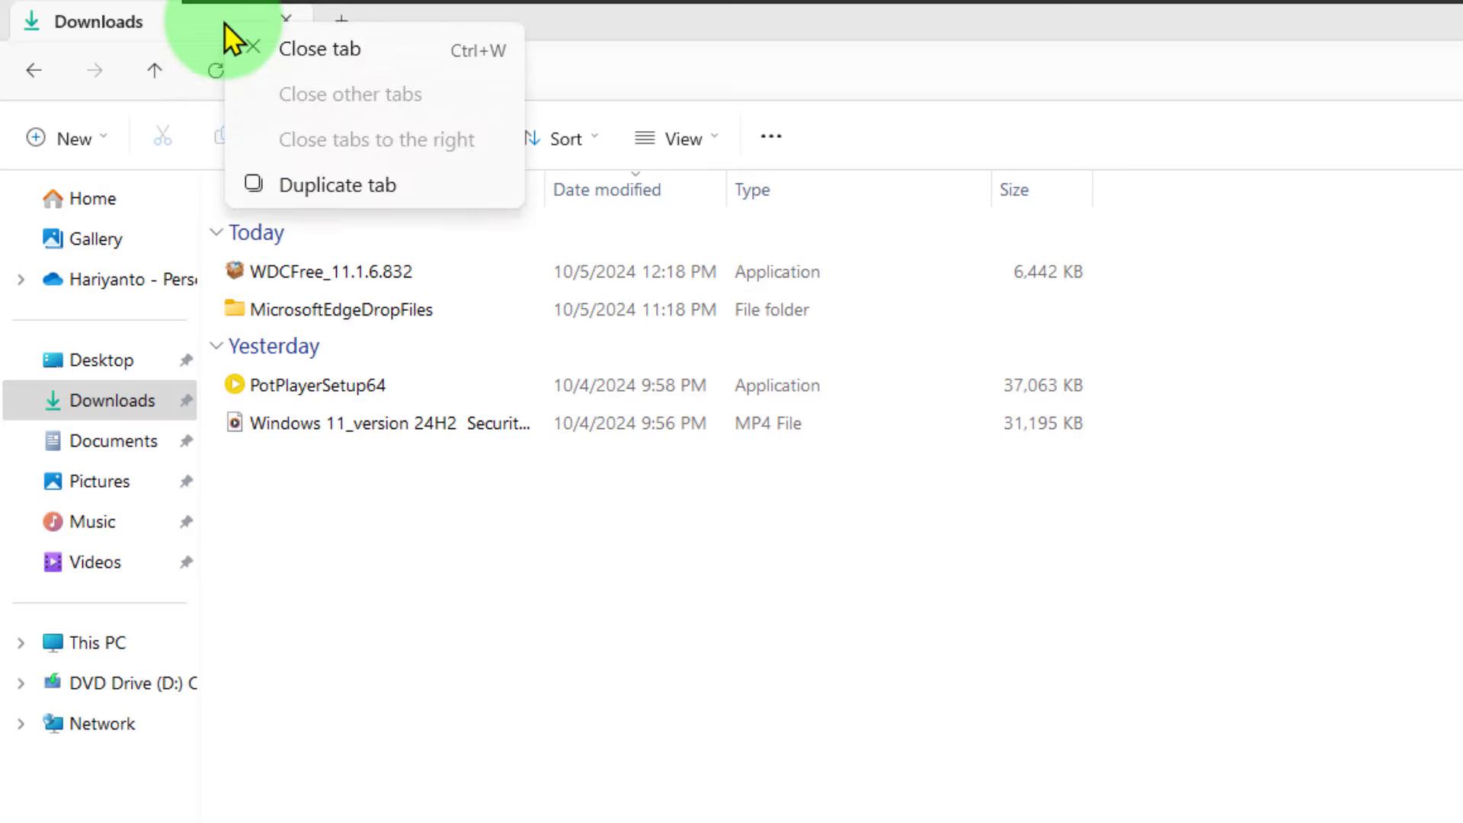
pyautogui.click(349, 190)
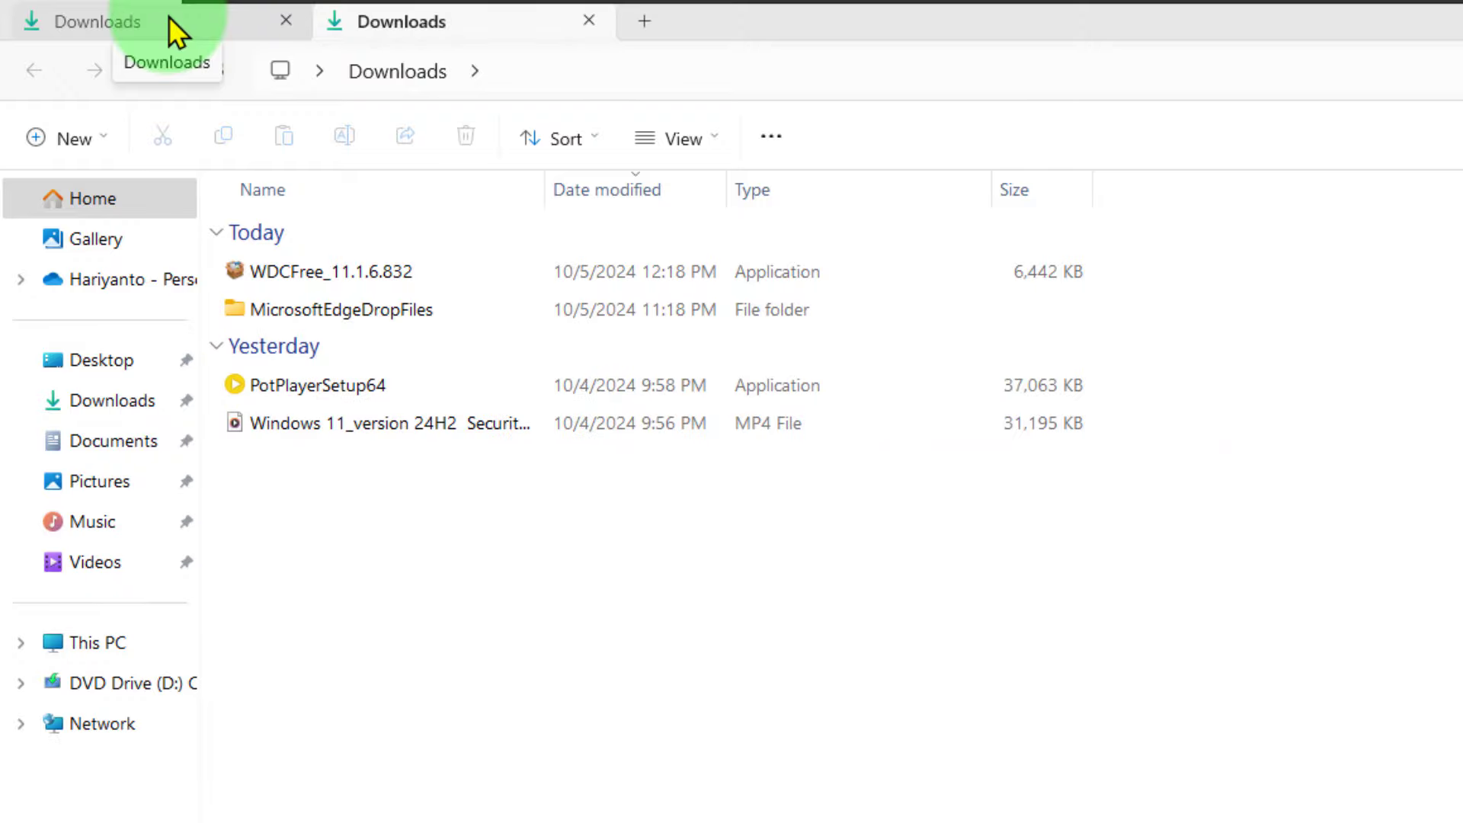
pyautogui.click(377, 281)
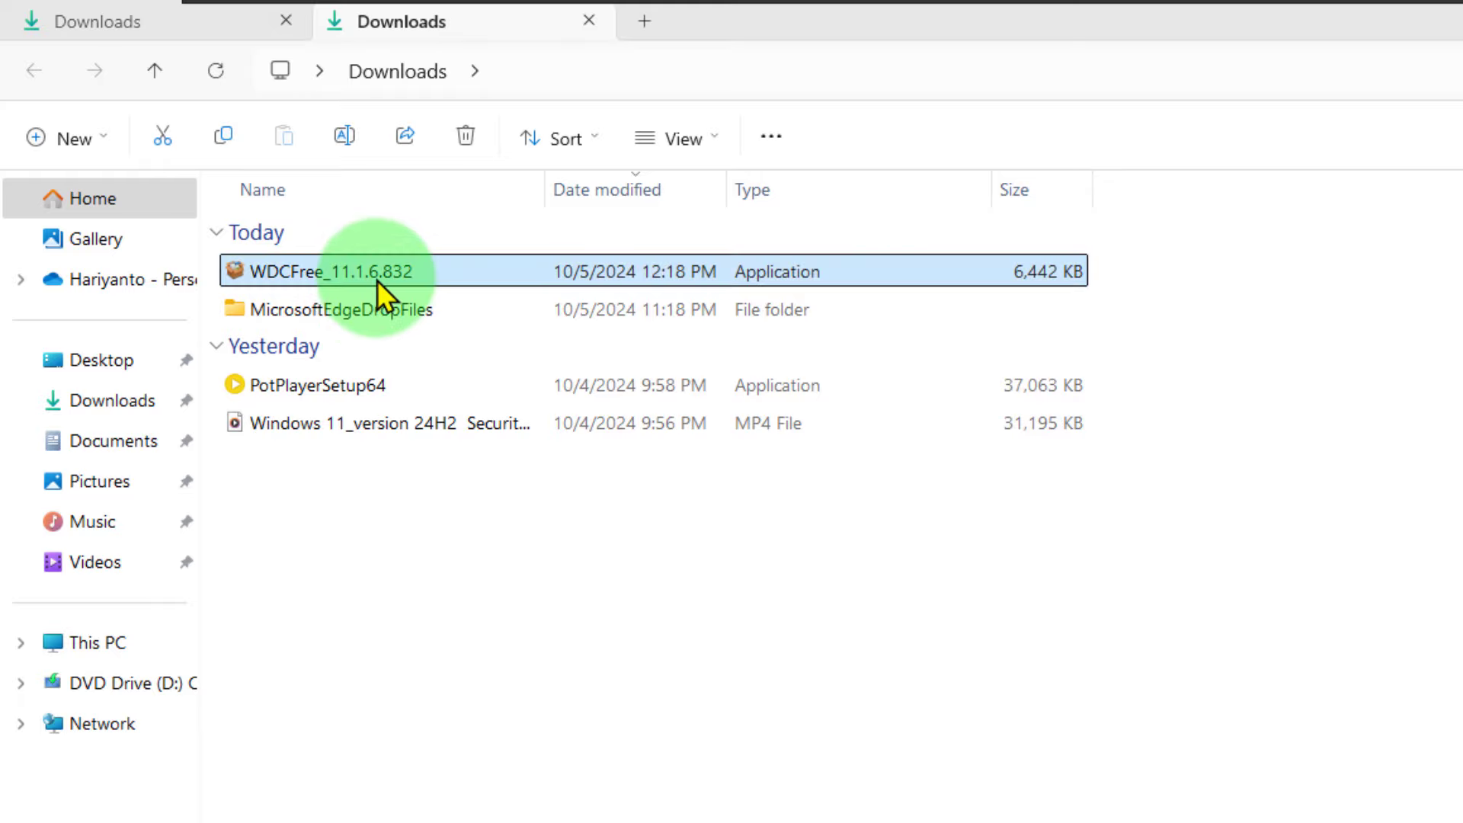
pyautogui.rightClick(377, 280)
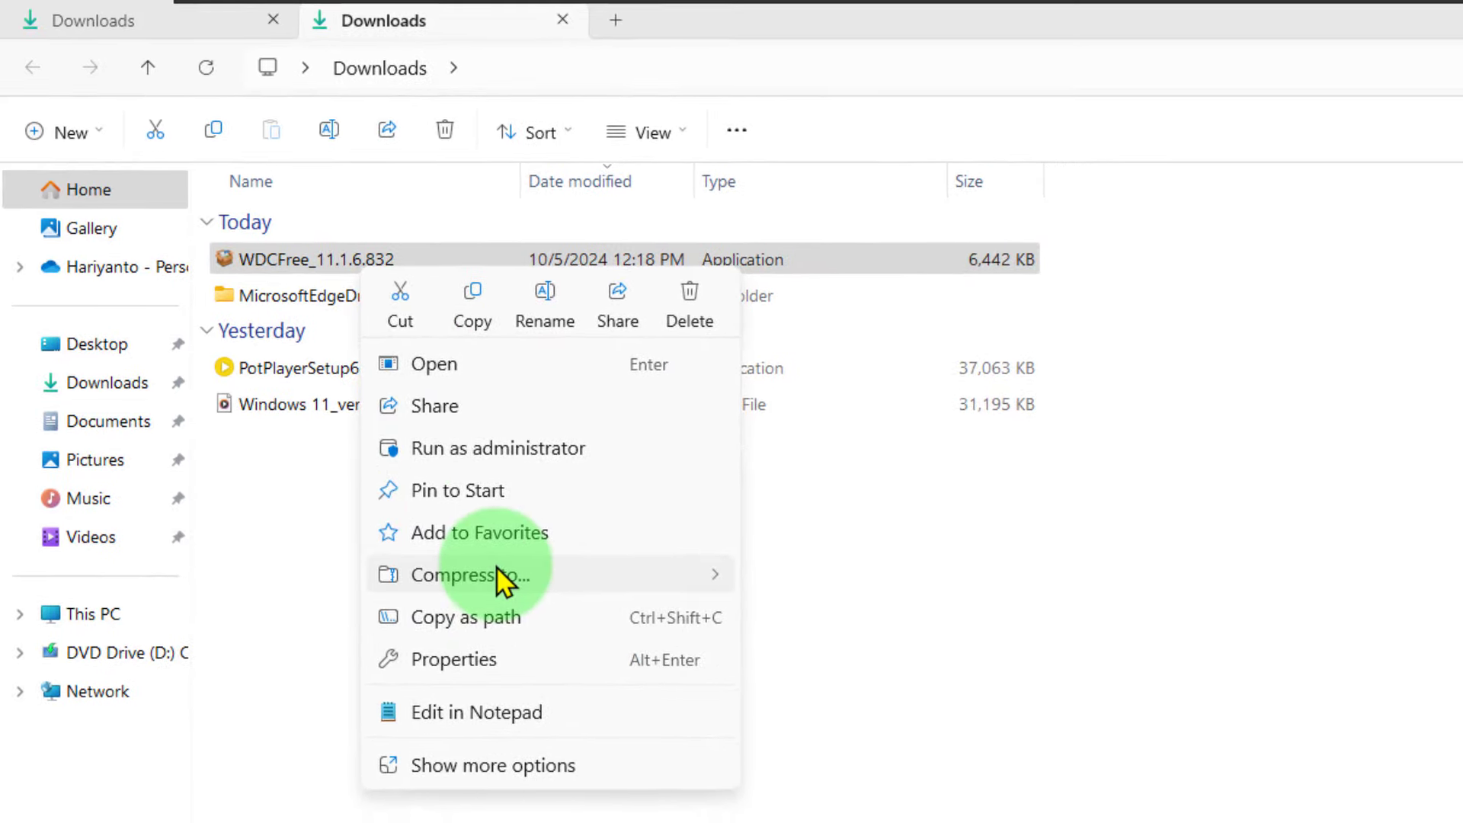
pyautogui.moveTo(501, 580)
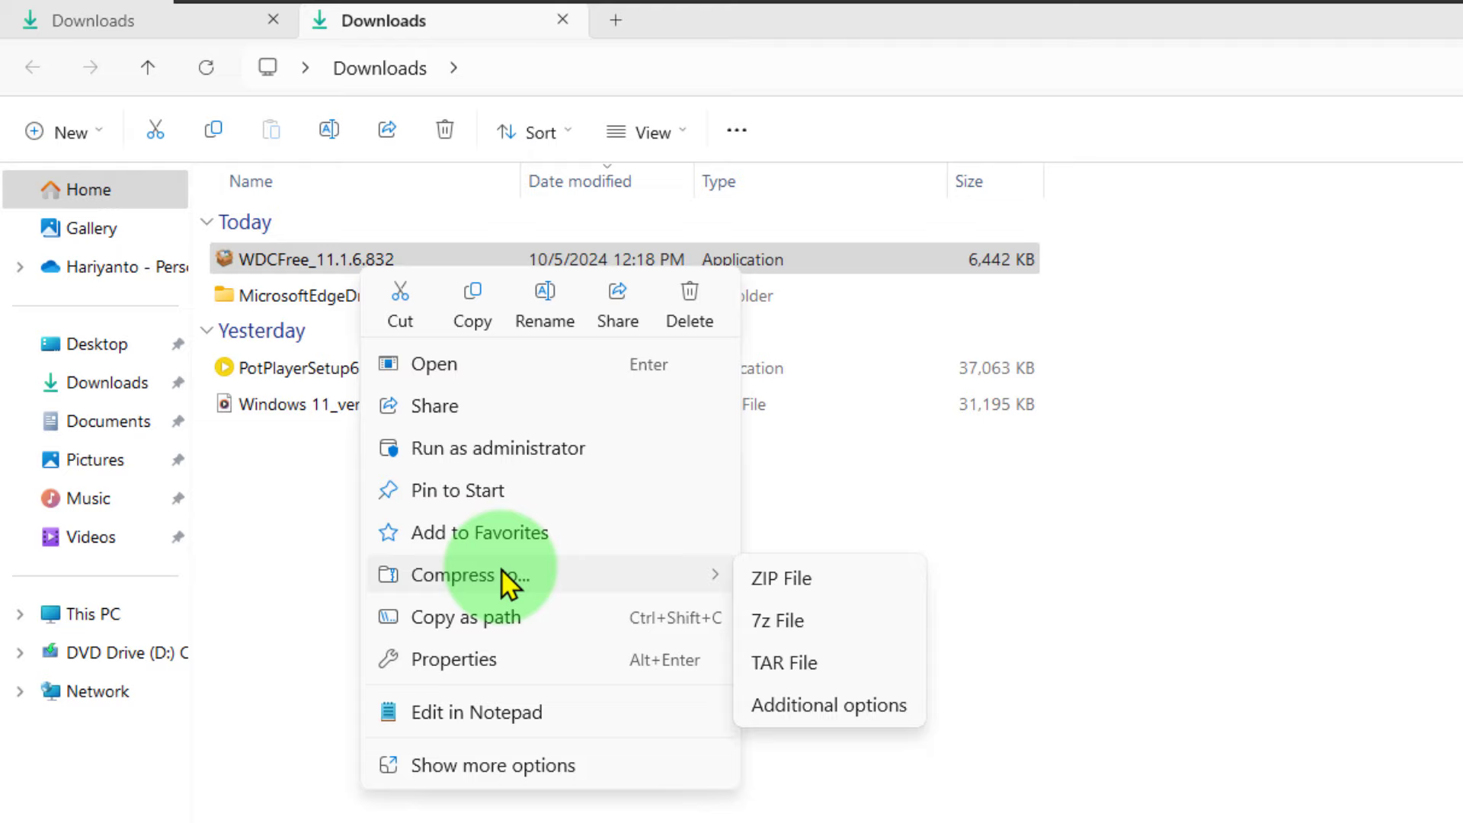
pyautogui.click(855, 585)
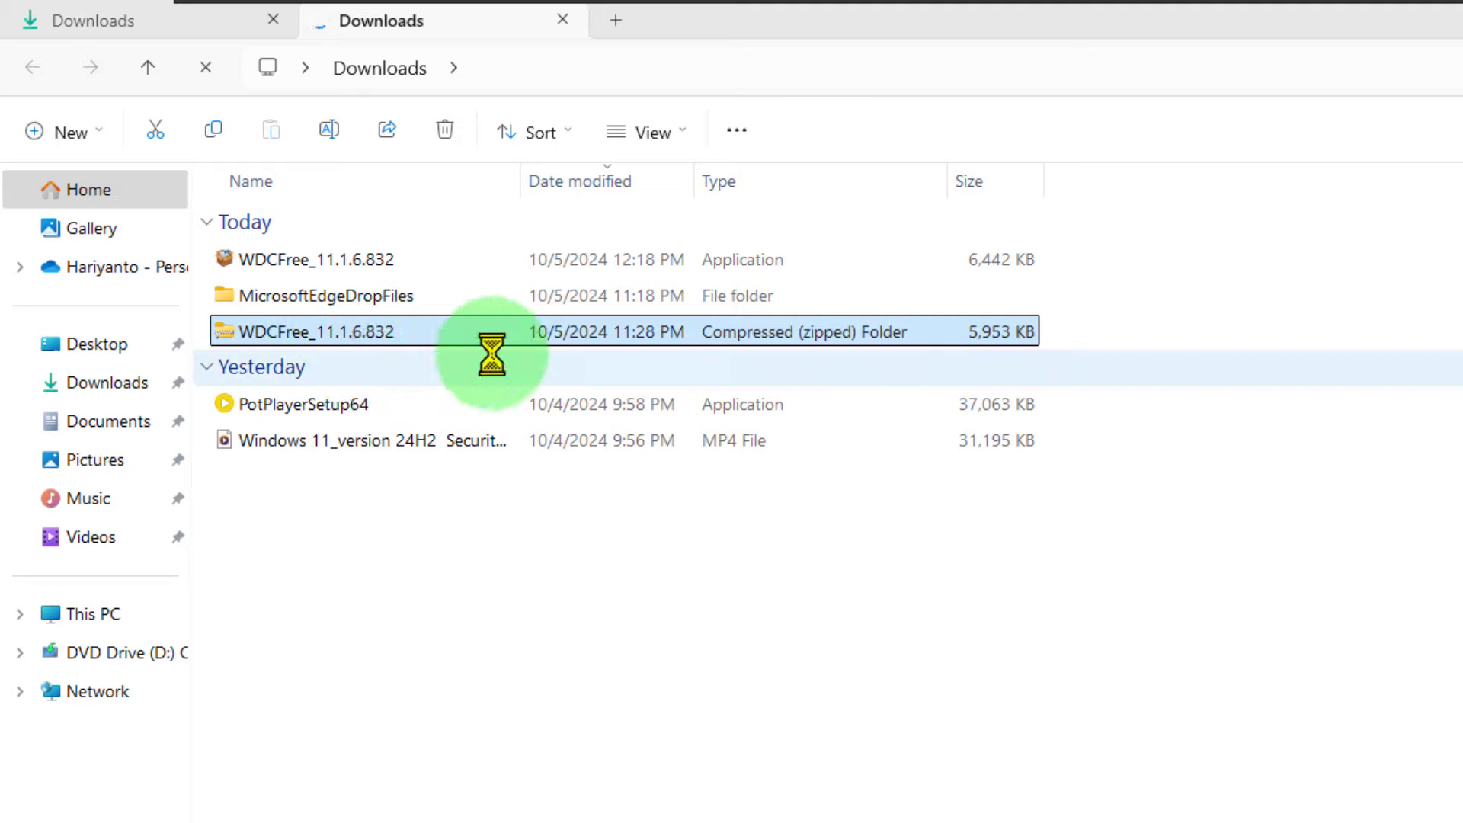
# Examine the archive formats offered by the additional compression options for the WDCFree_11.1.6.832 application without creating an archive
pyautogui.click(410, 261)
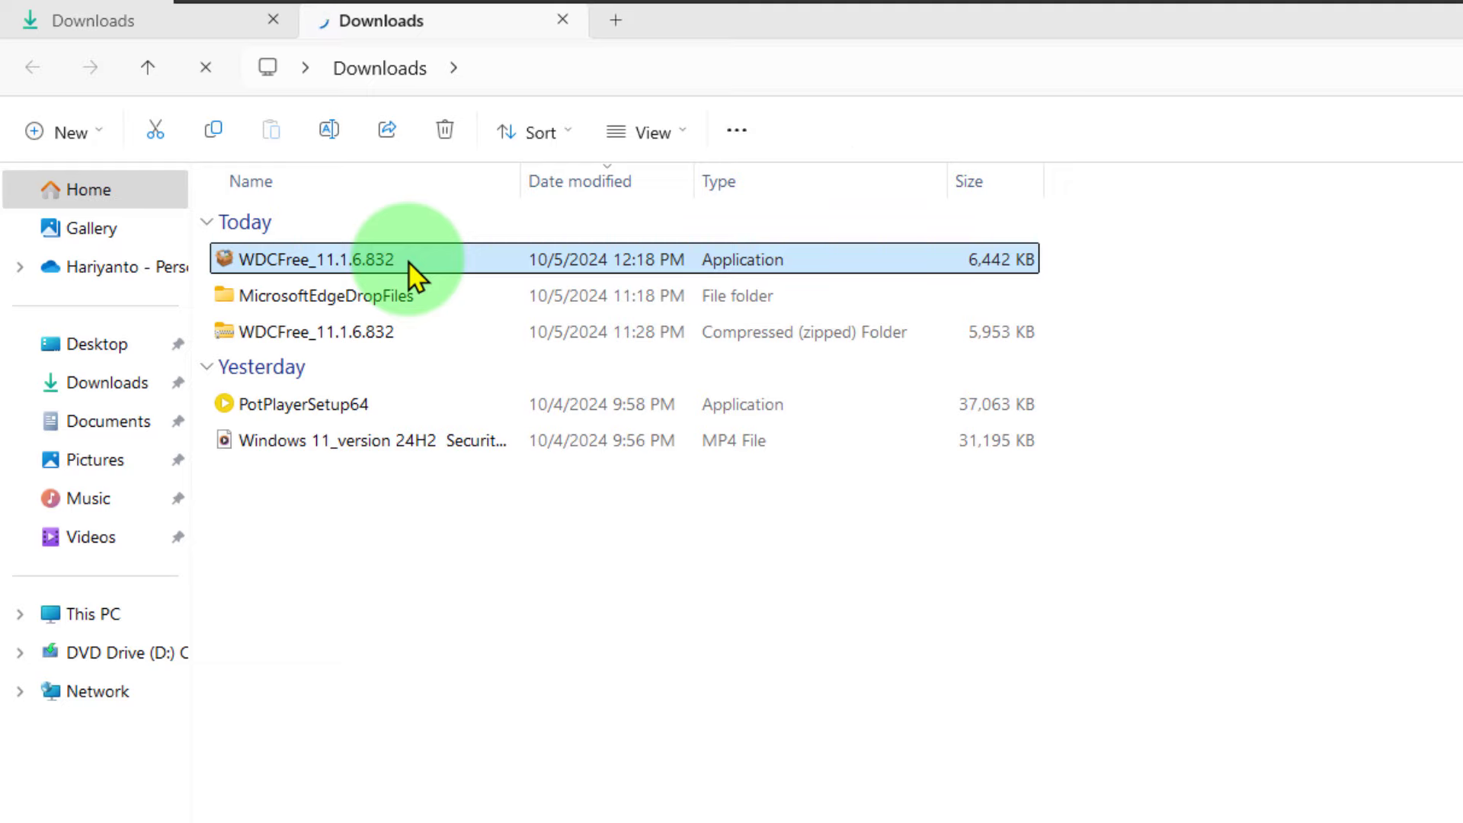
pyautogui.doubleClick(410, 262)
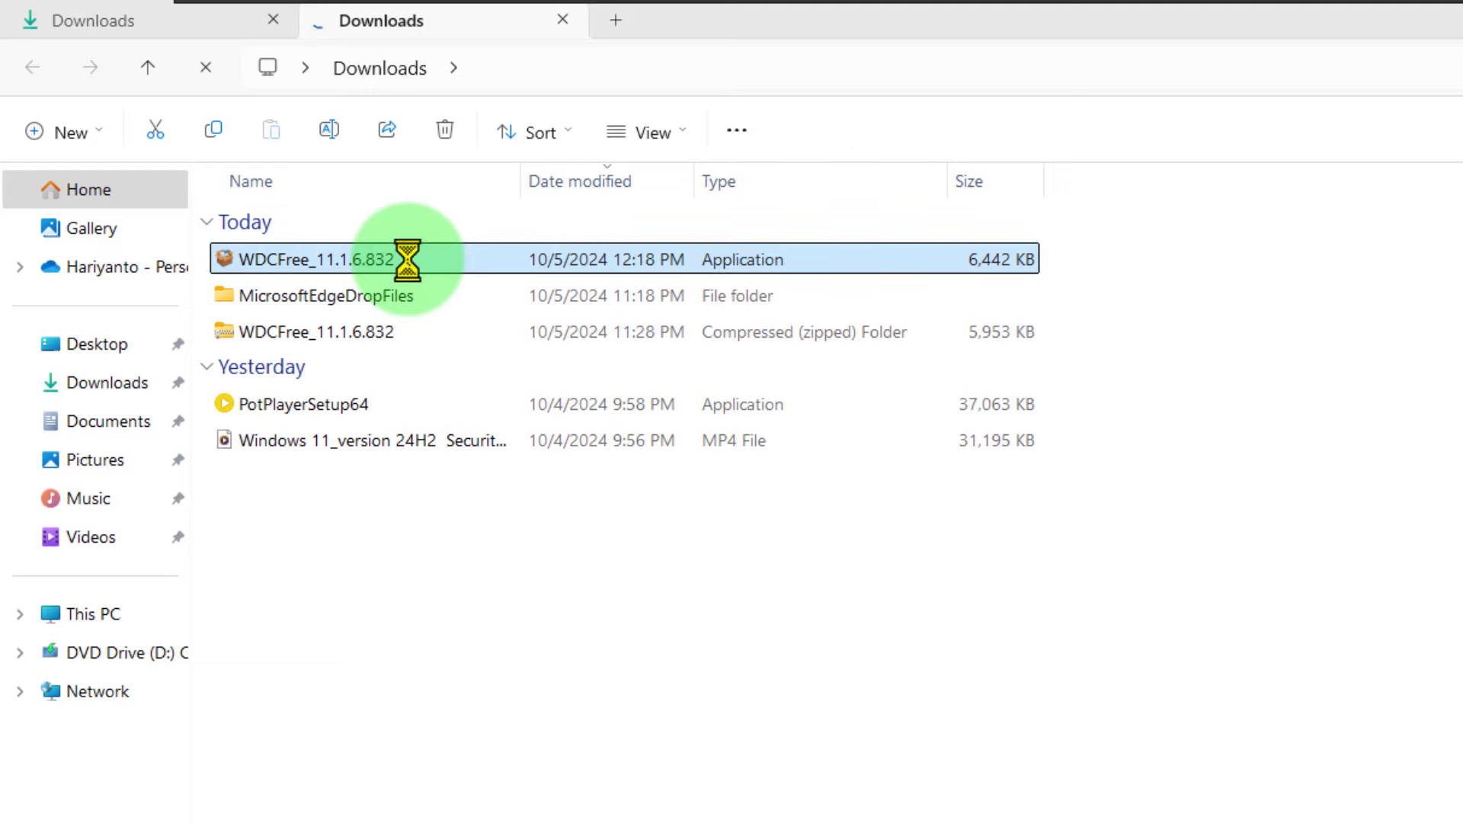
pyautogui.rightClick(410, 262)
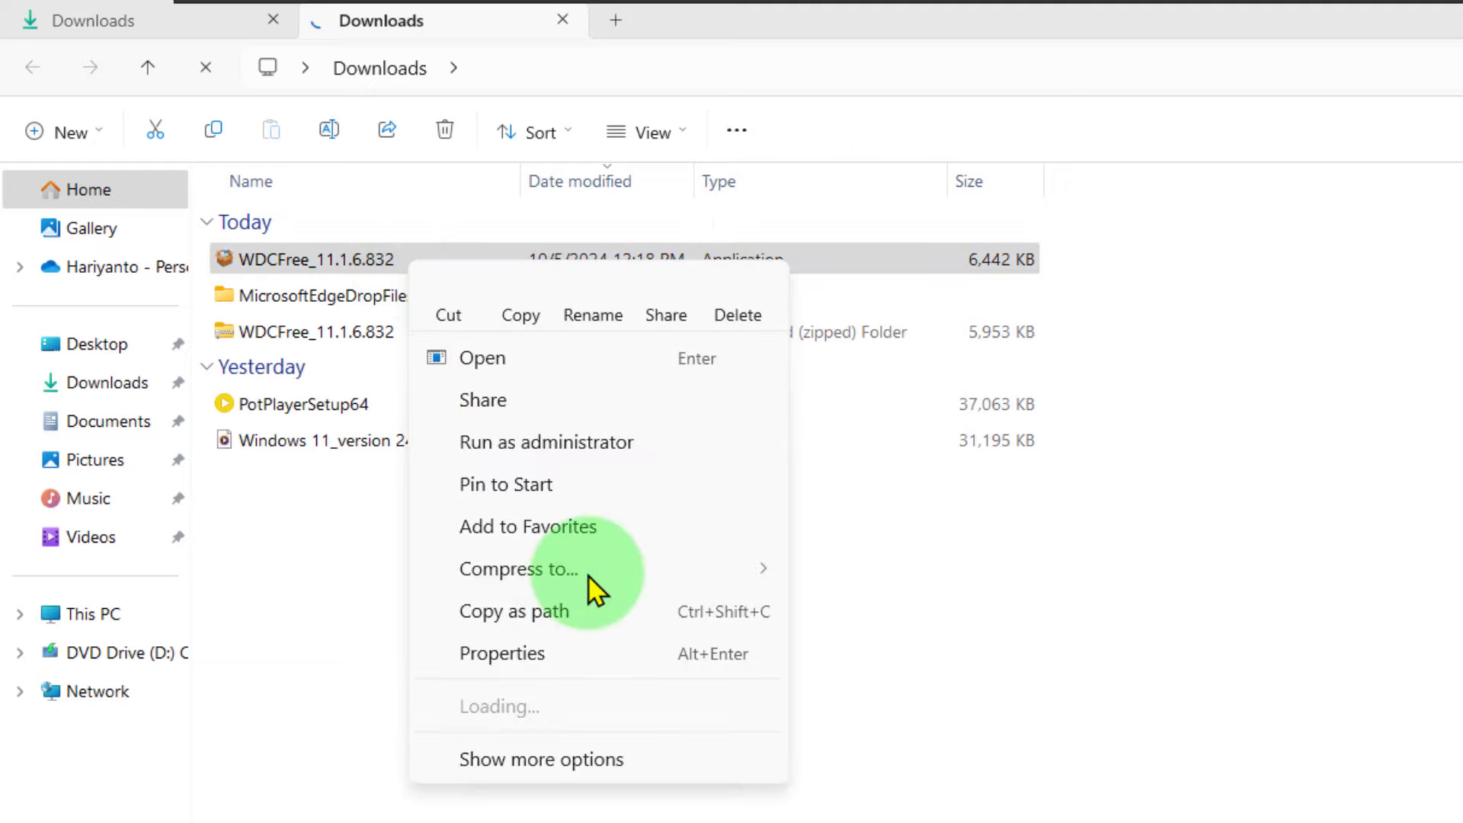
pyautogui.moveTo(609, 570)
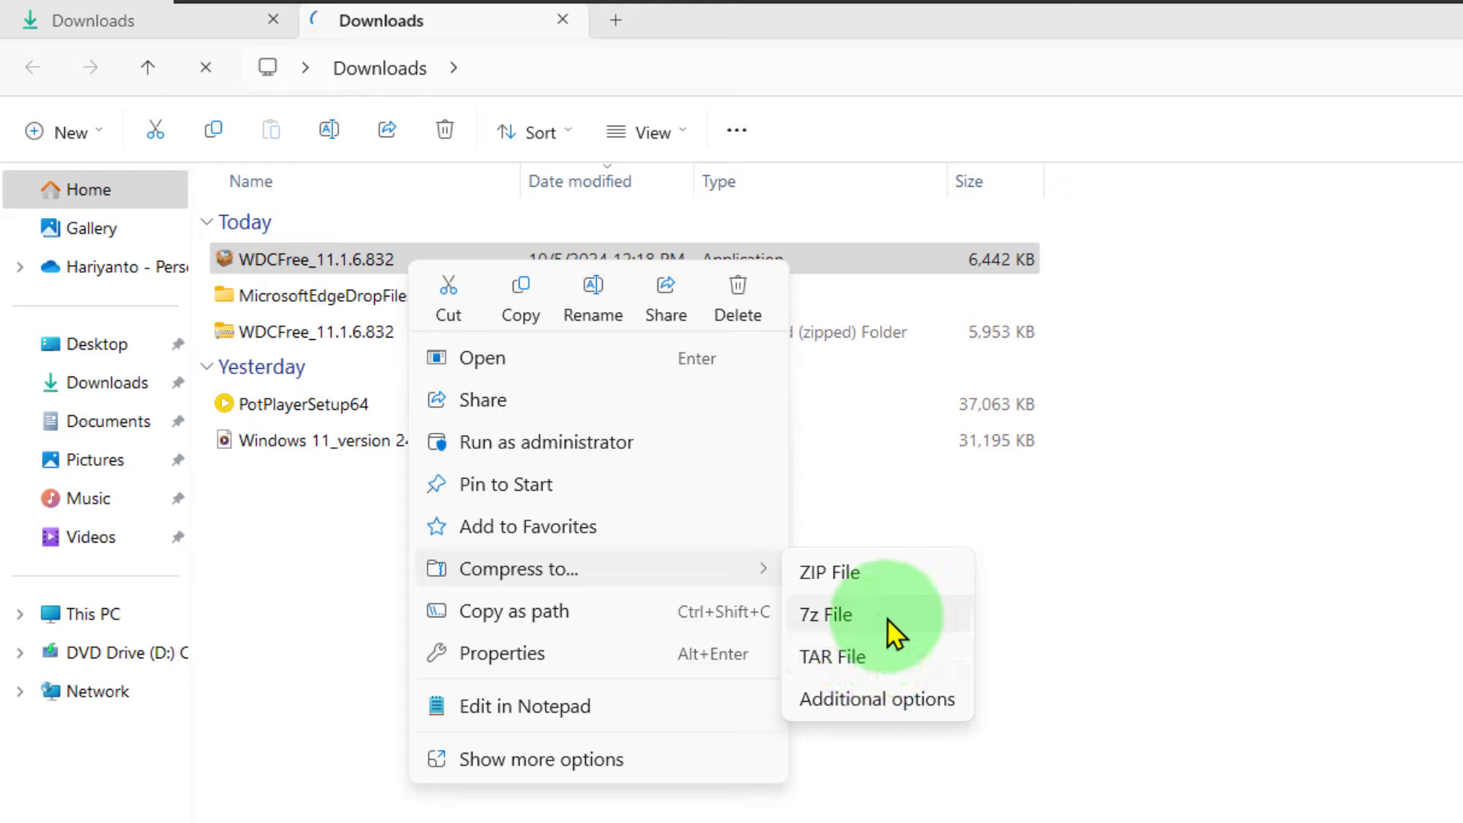
pyautogui.click(915, 700)
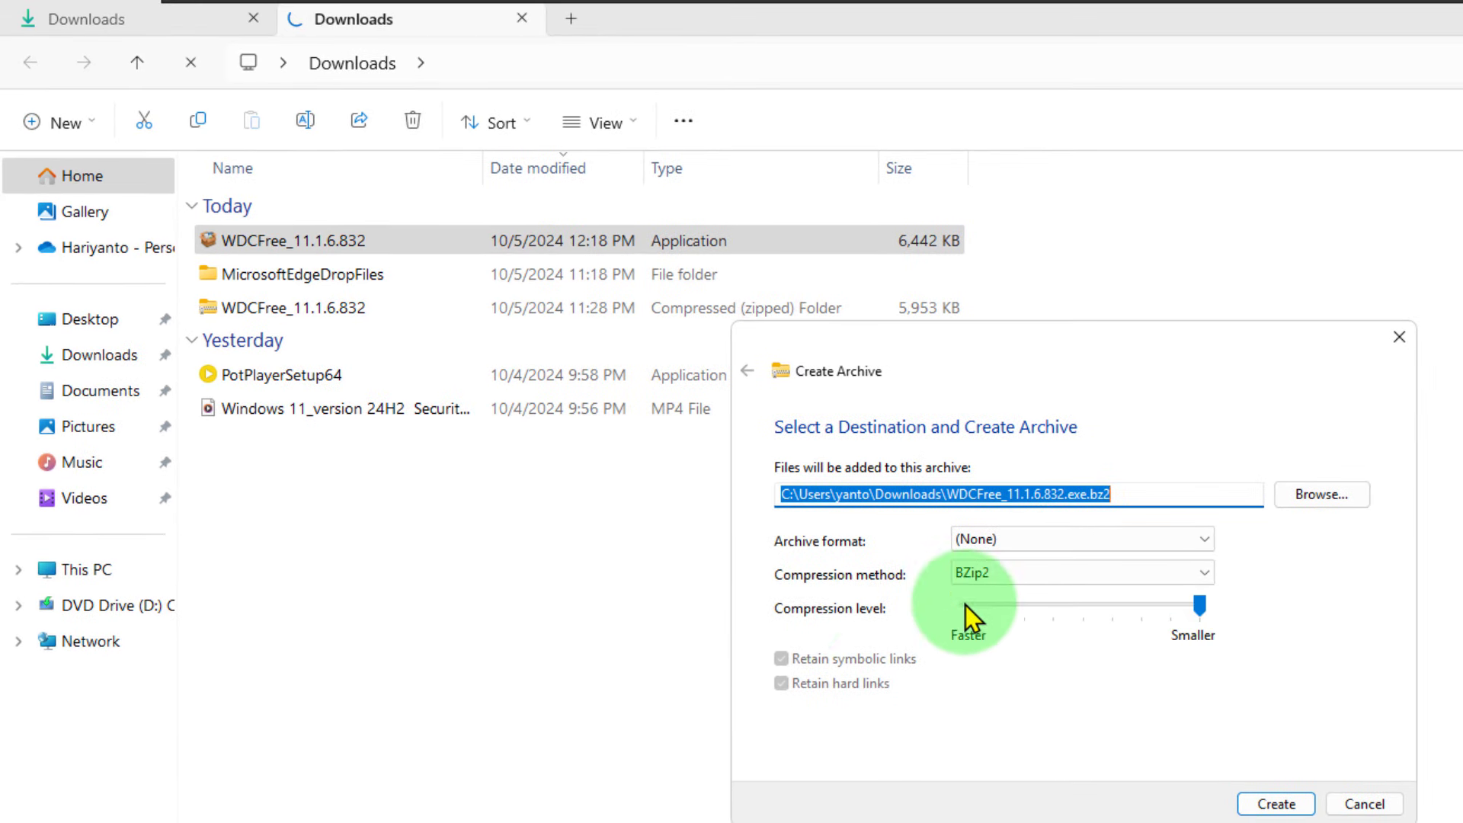
pyautogui.click(1133, 540)
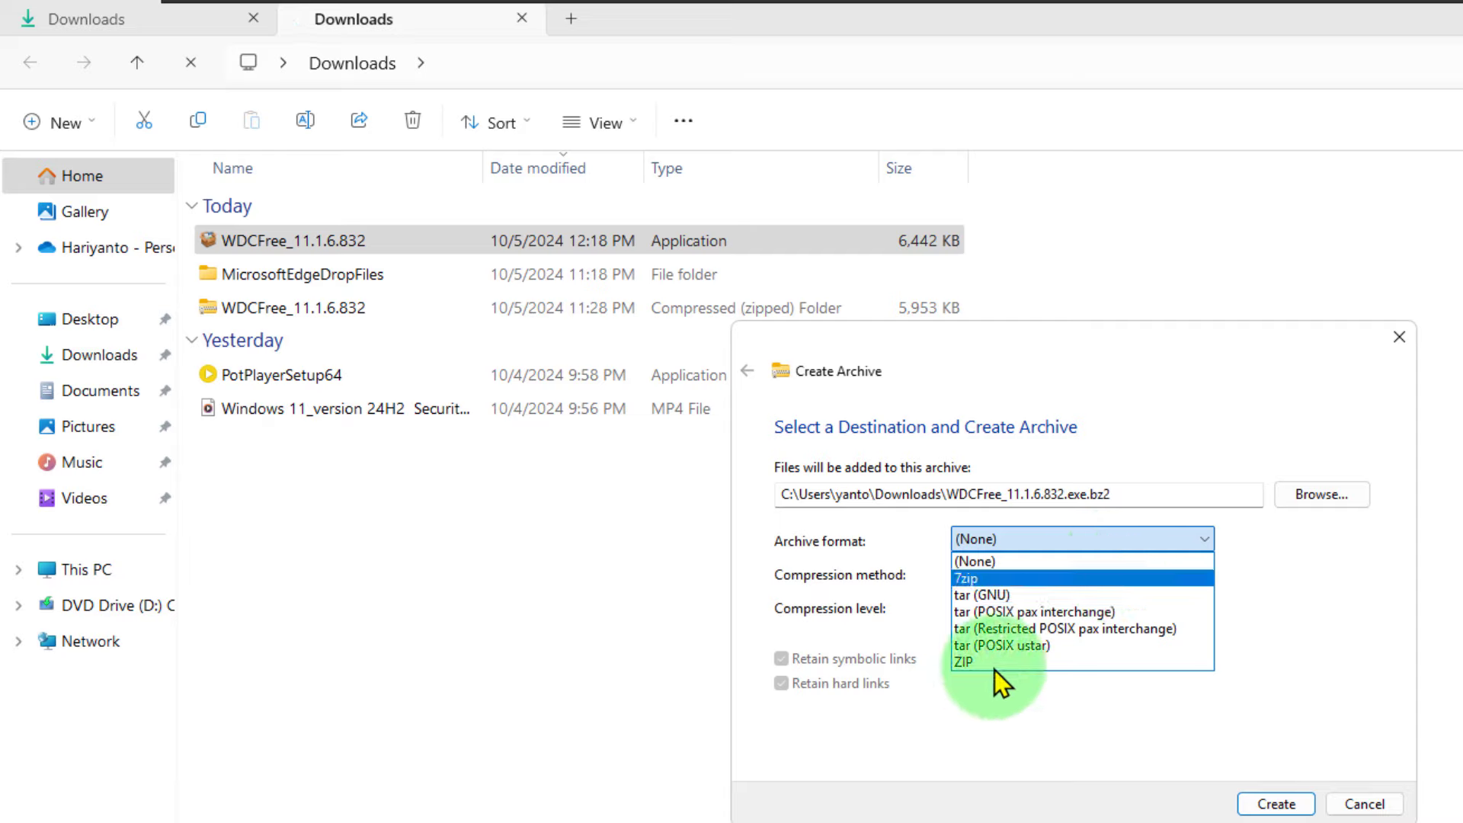
pyautogui.click(1122, 748)
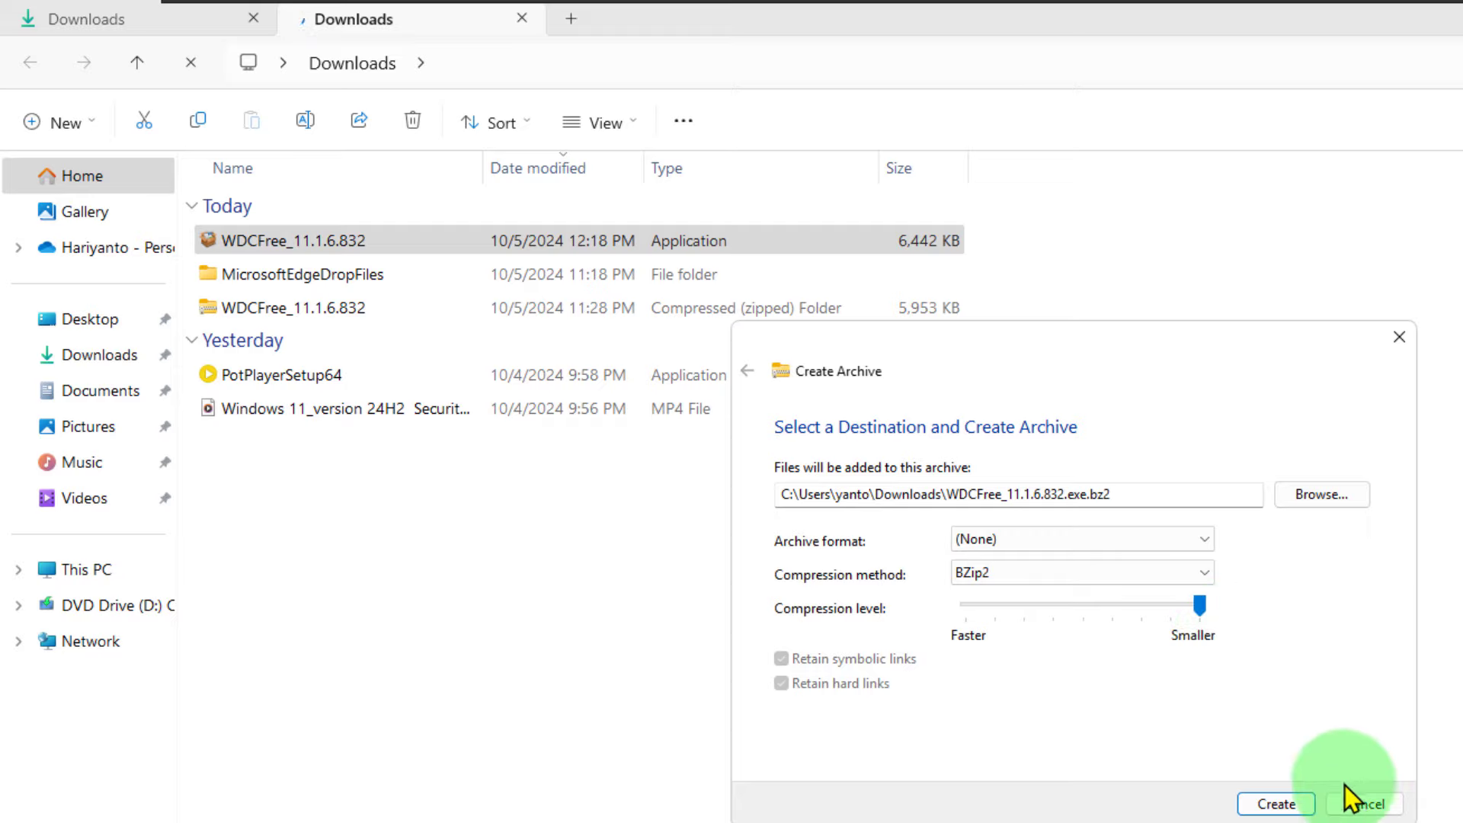
pyautogui.click(1364, 804)
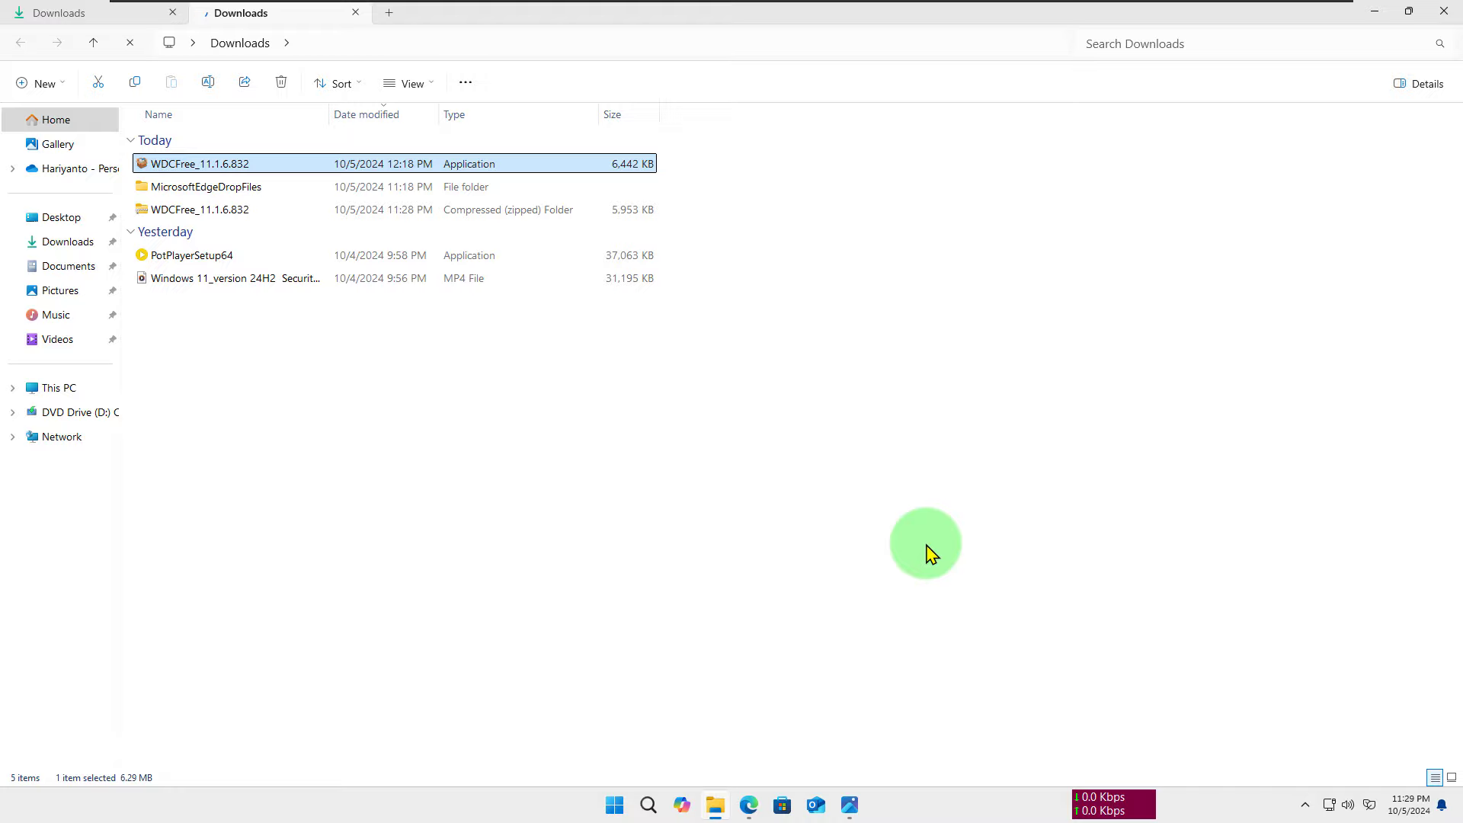
# Close File Explorer and open the For developers page of the System settings in Windows Settings
pyautogui.click(1444, 10)
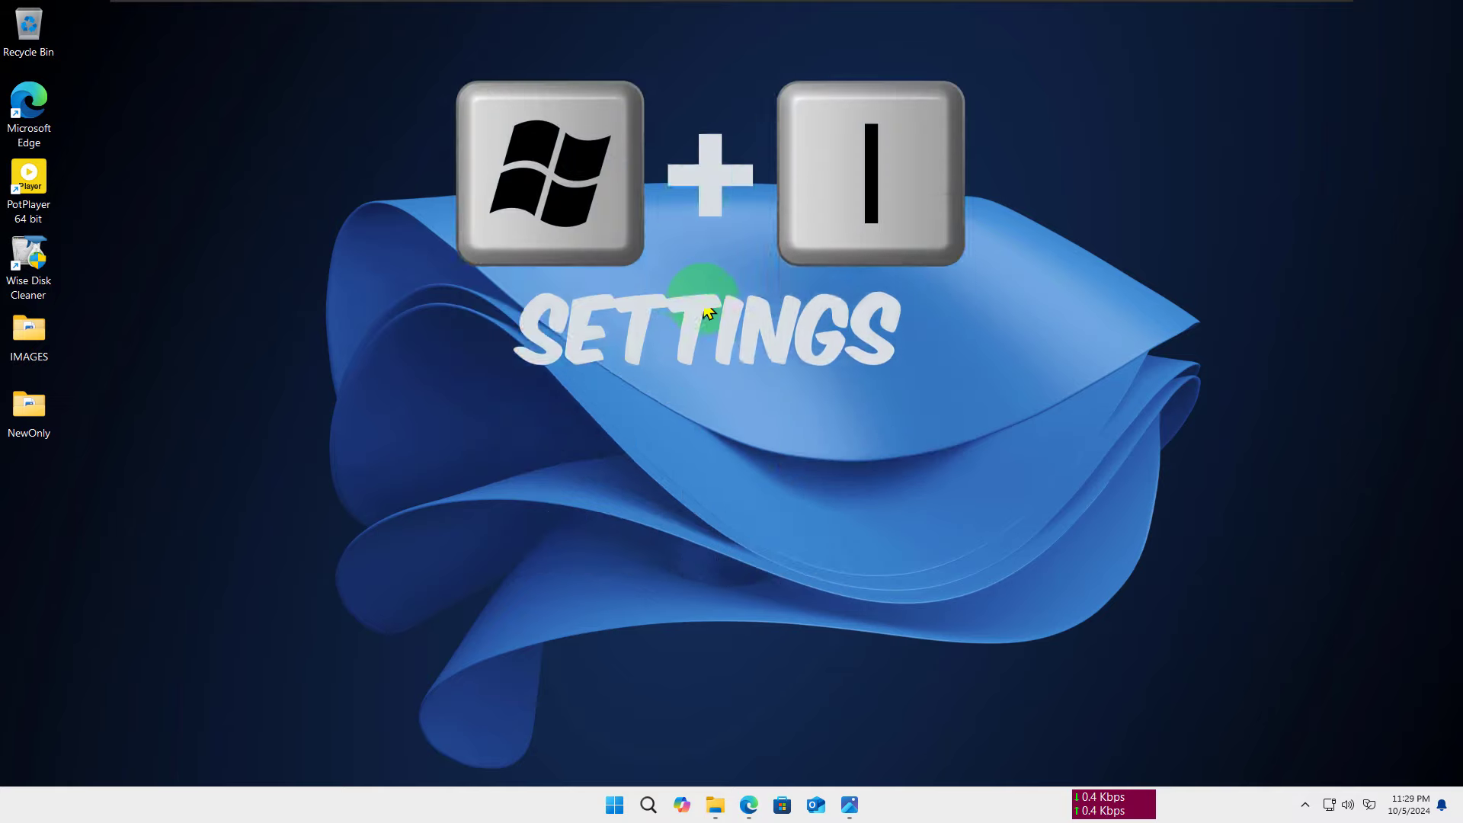
pyautogui.press('super+i')
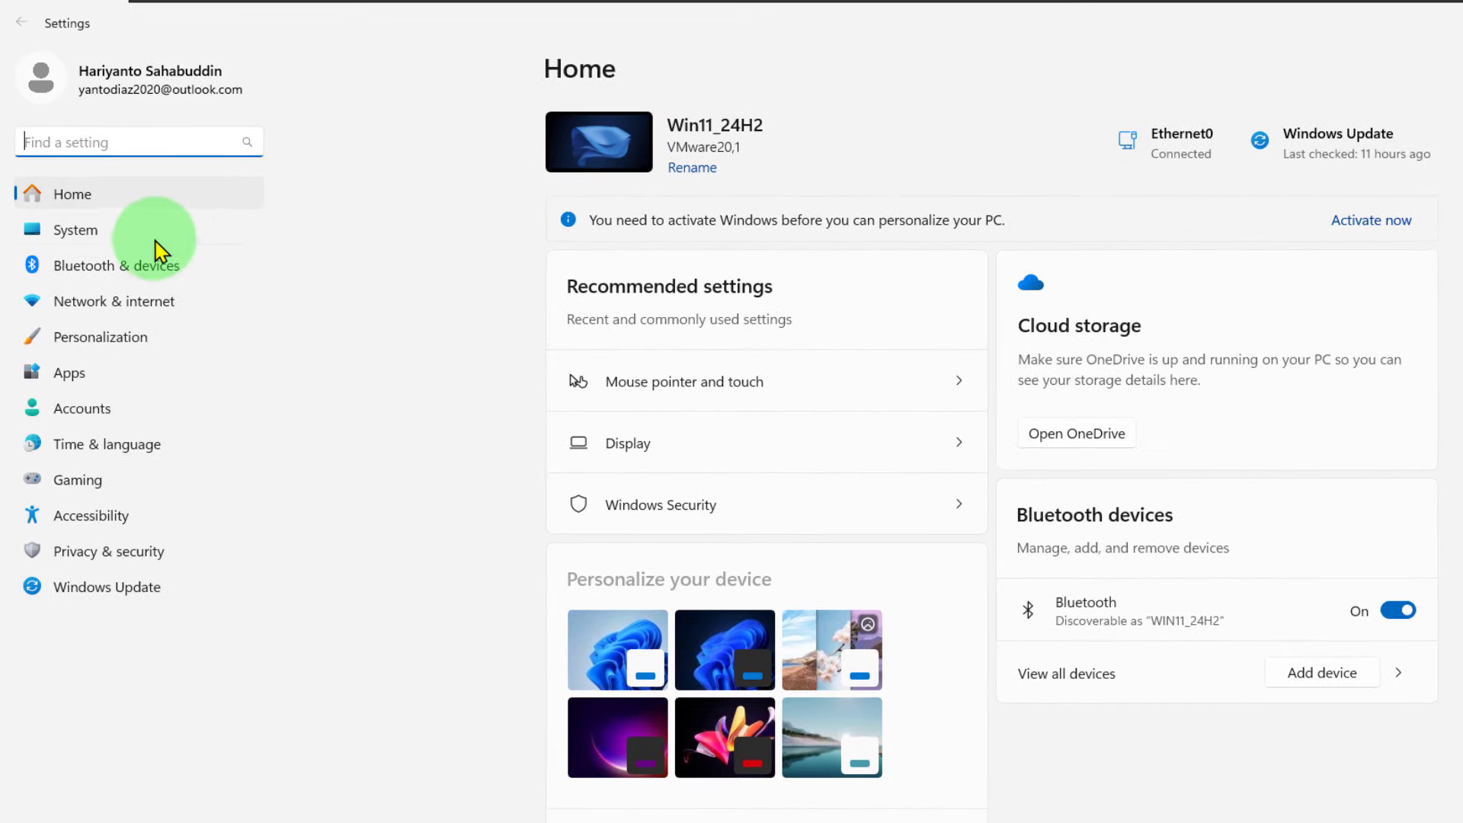
pyautogui.click(155, 241)
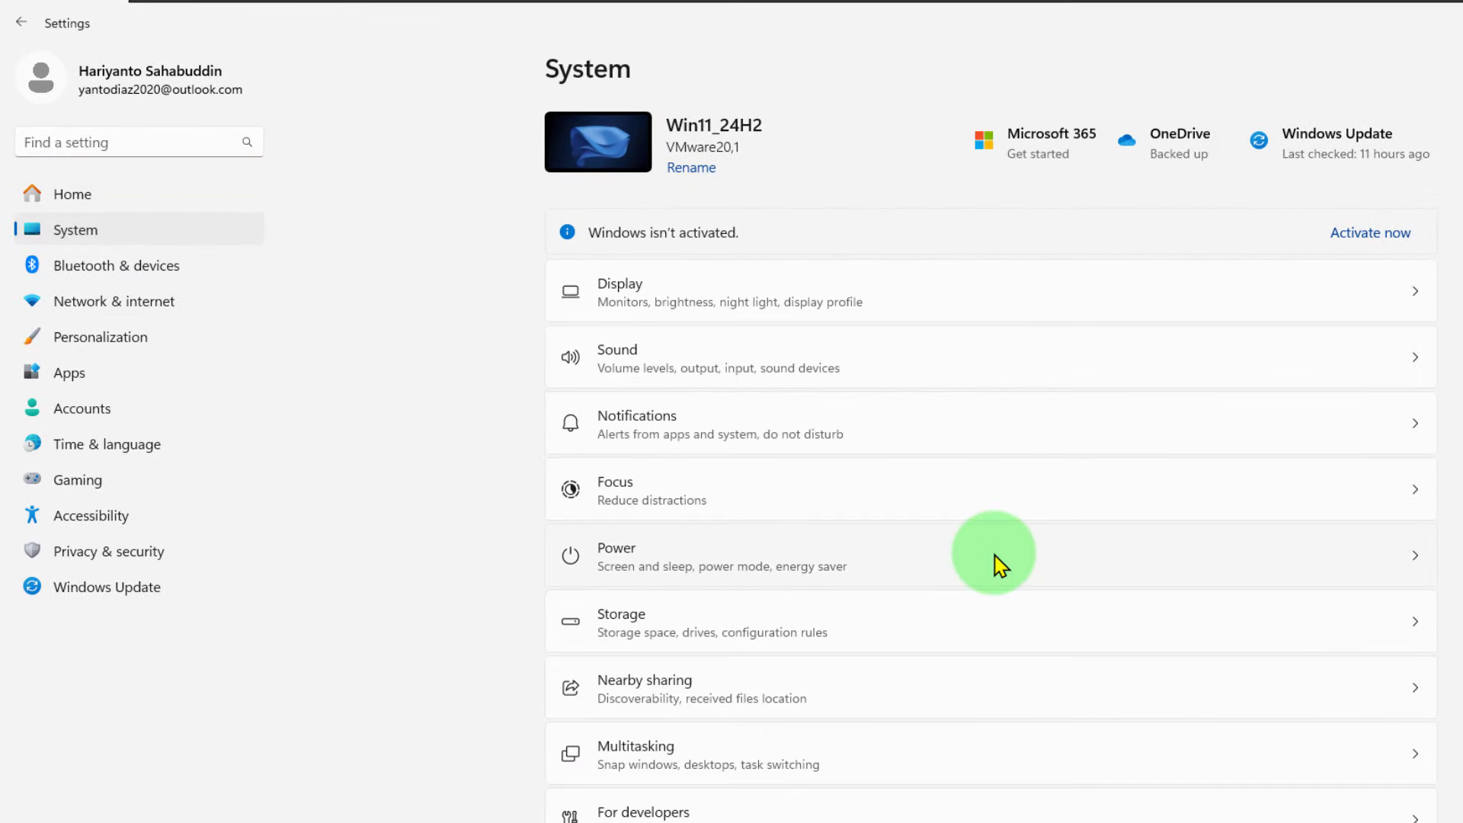
pyautogui.scroll(-2, 995, 564)
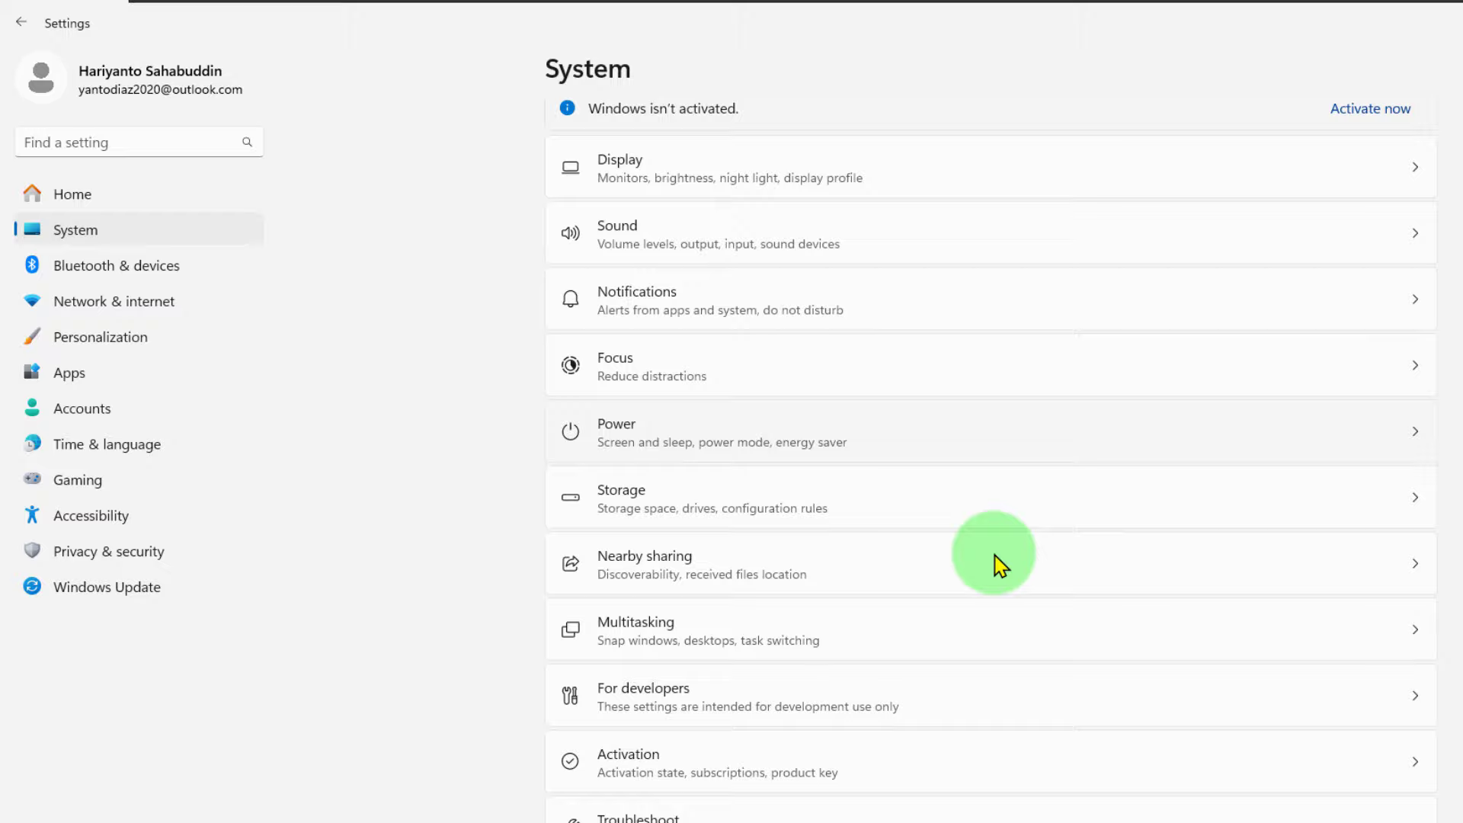
pyautogui.click(716, 700)
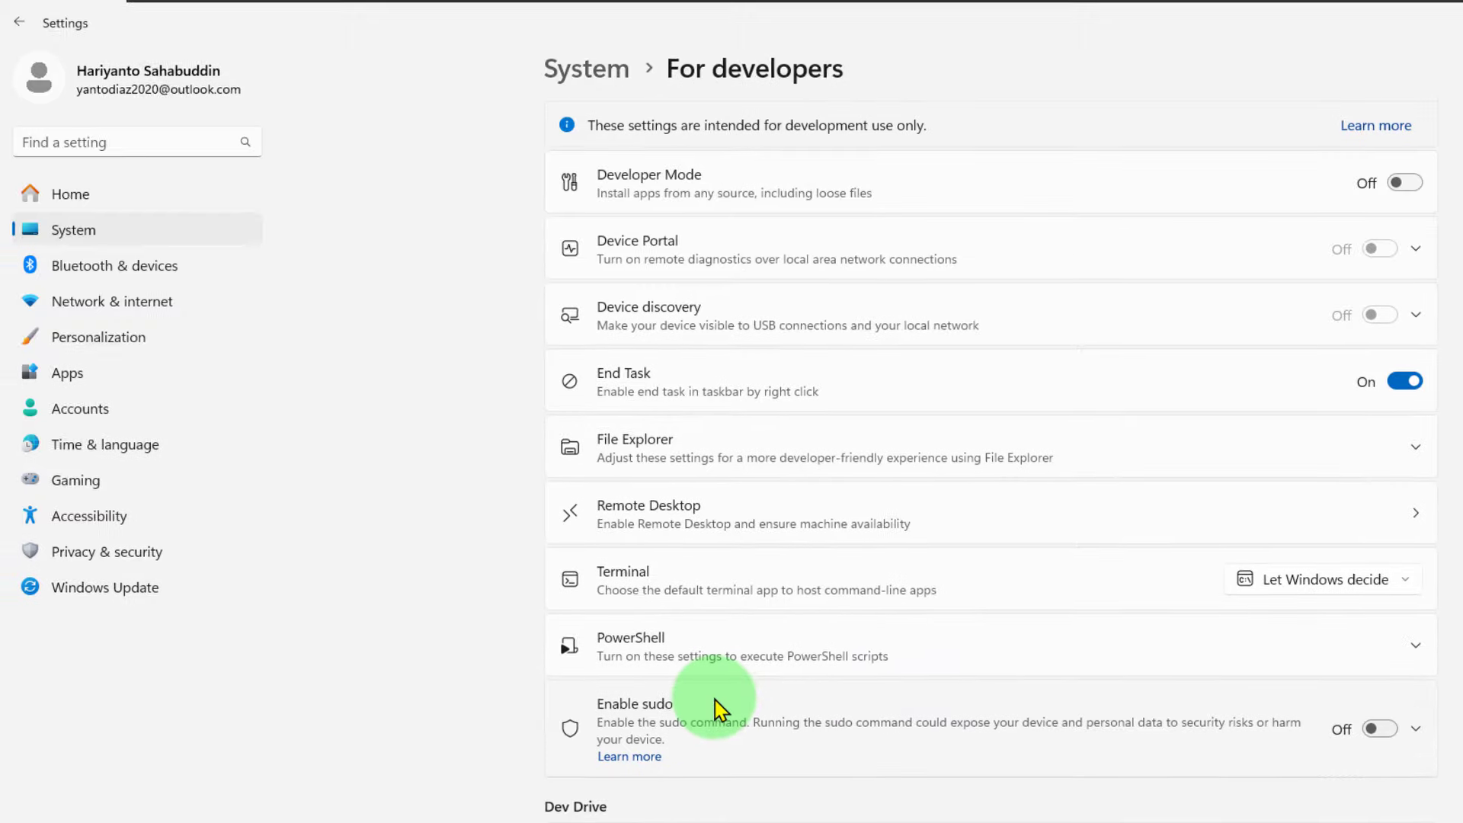
# Turn on Enable sudo and allow sudo to make changes to the device
pyautogui.scroll(-2, 716, 705)
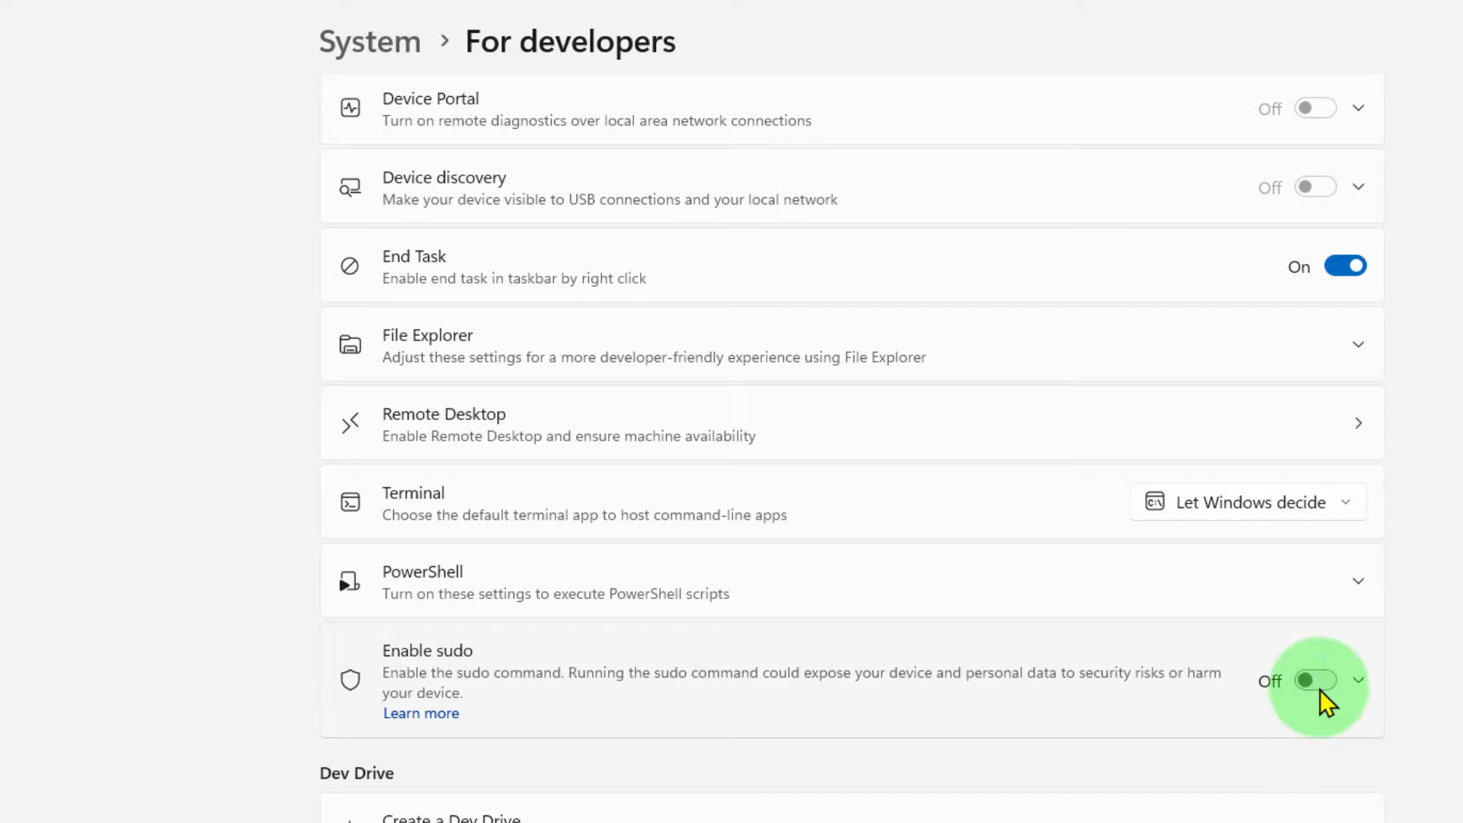
pyautogui.click(1320, 689)
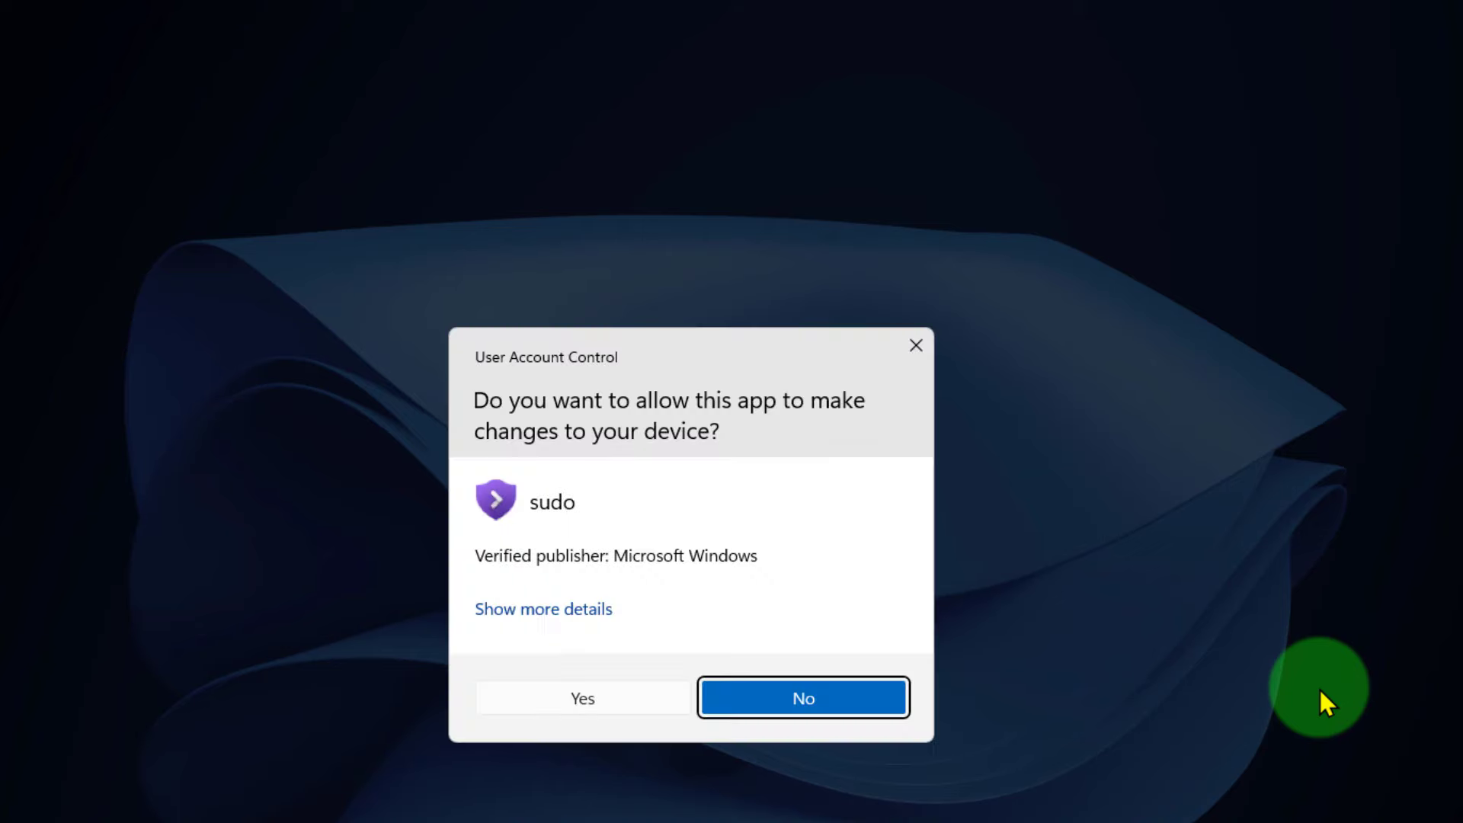
pyautogui.click(615, 705)
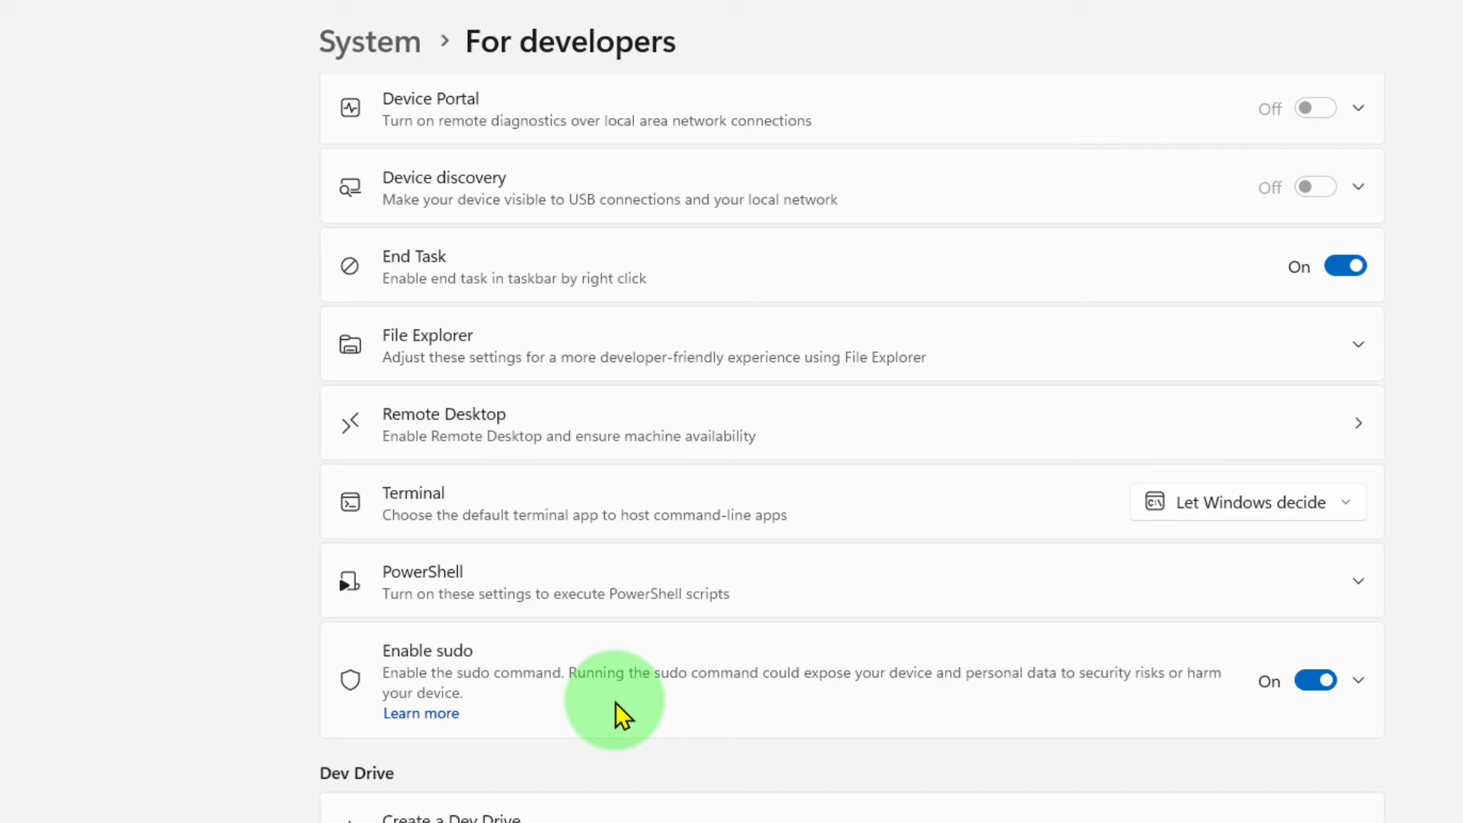